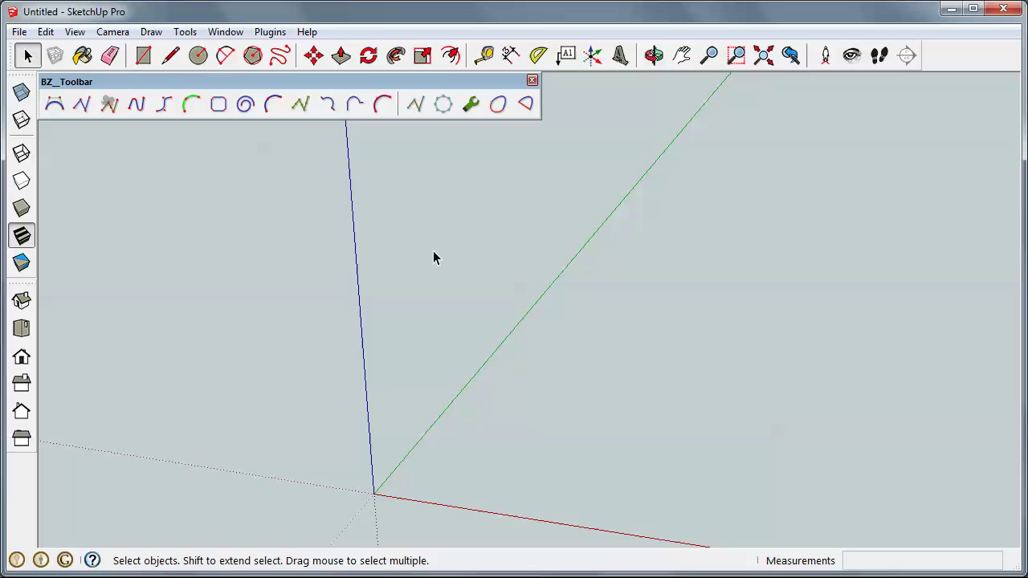
- Draw a 2.25 by 2.25 inch square with the Rectangle tool
{"action": "left_click", "coordinate": [144, 56]}
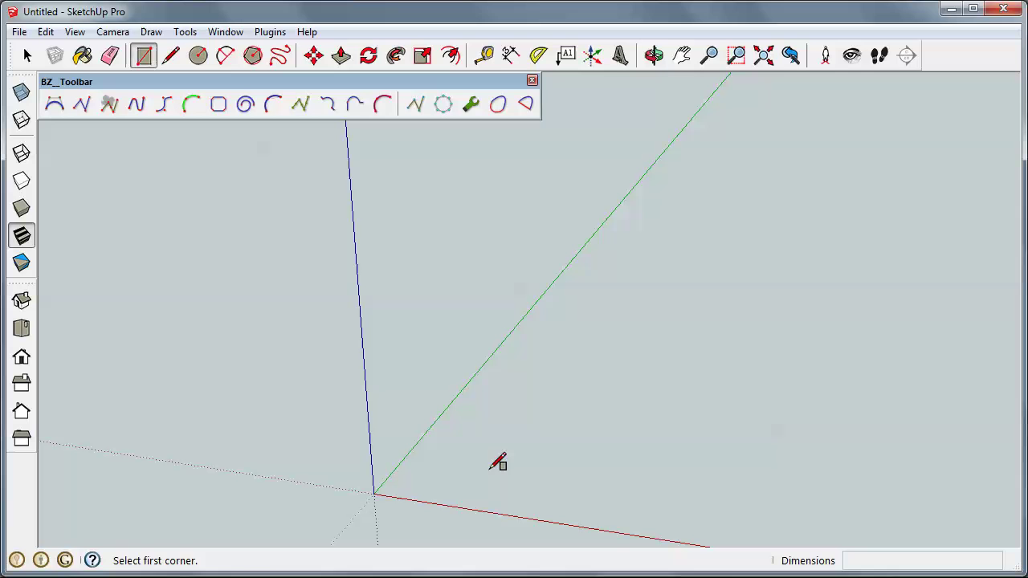
{"action": "left_click", "coordinate": [490, 469]}
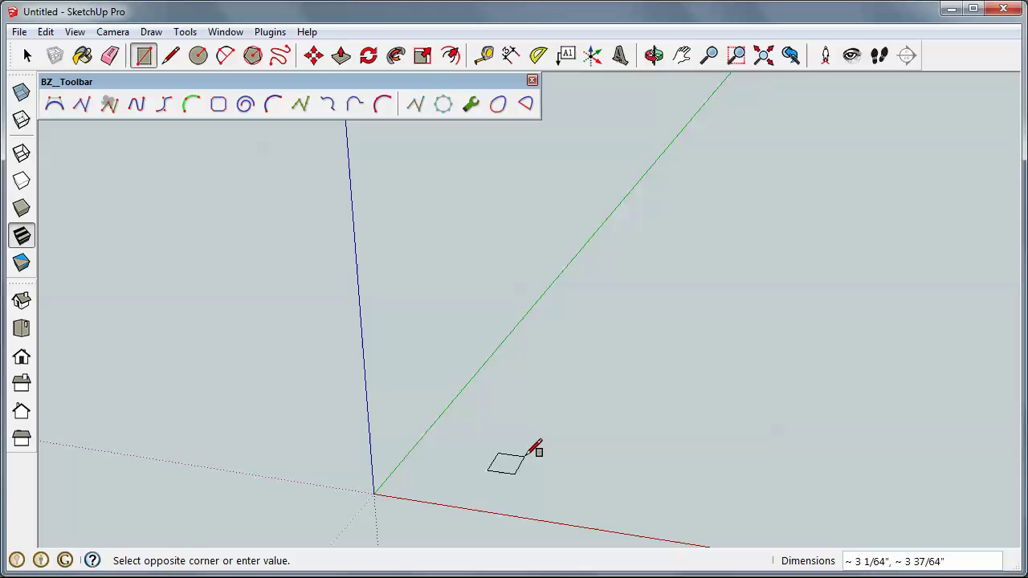
{"action": "type", "text": "2.25,2.25"}
{"action": "key", "text": "Return"}
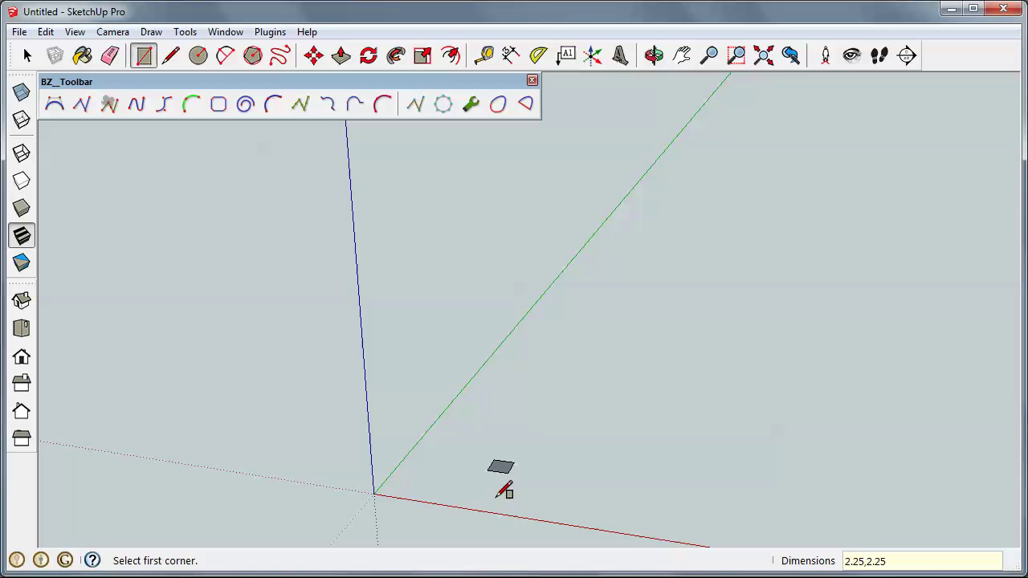
{"action": "scroll", "coordinate": [497, 497], "scroll_direction": "up", "scroll_amount": 2}
{"action": "scroll", "coordinate": [498, 497], "scroll_direction": "up", "scroll_amount": 1}
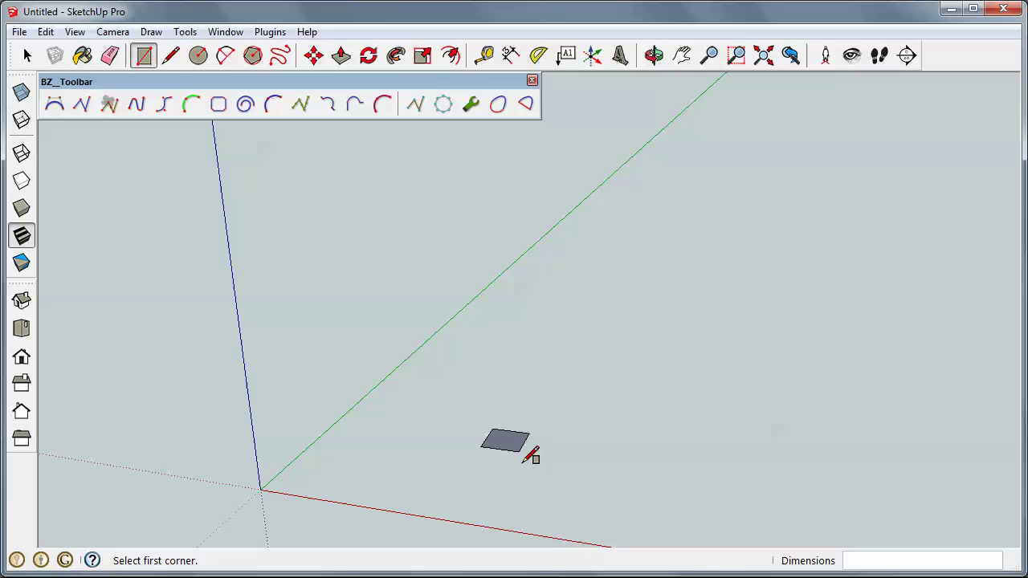
- Push/Pull the square up 29 inches into a tall post
{"action": "key", "text": "p"}
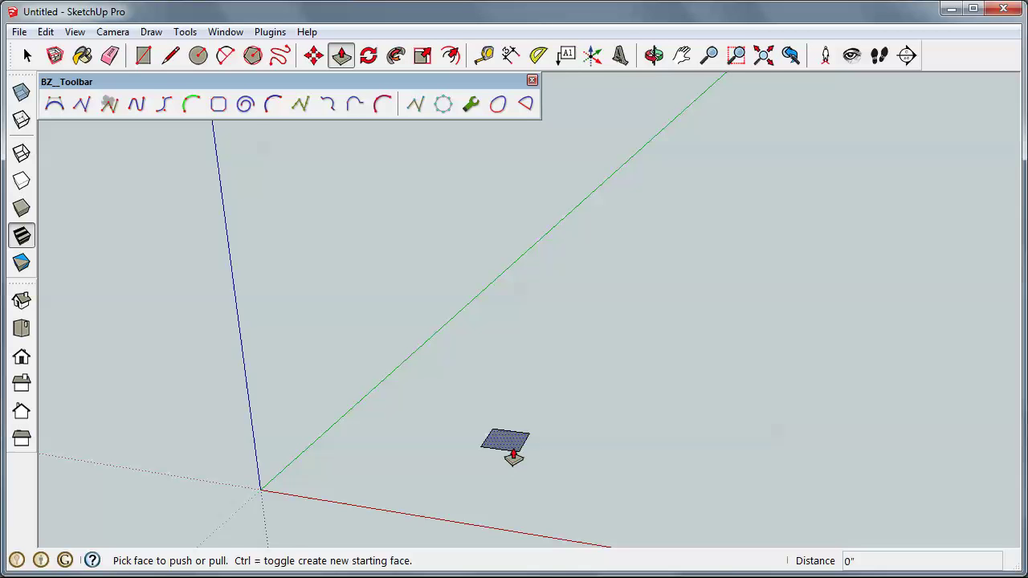
{"action": "left_click", "coordinate": [509, 449]}
{"action": "type", "text": "29"}
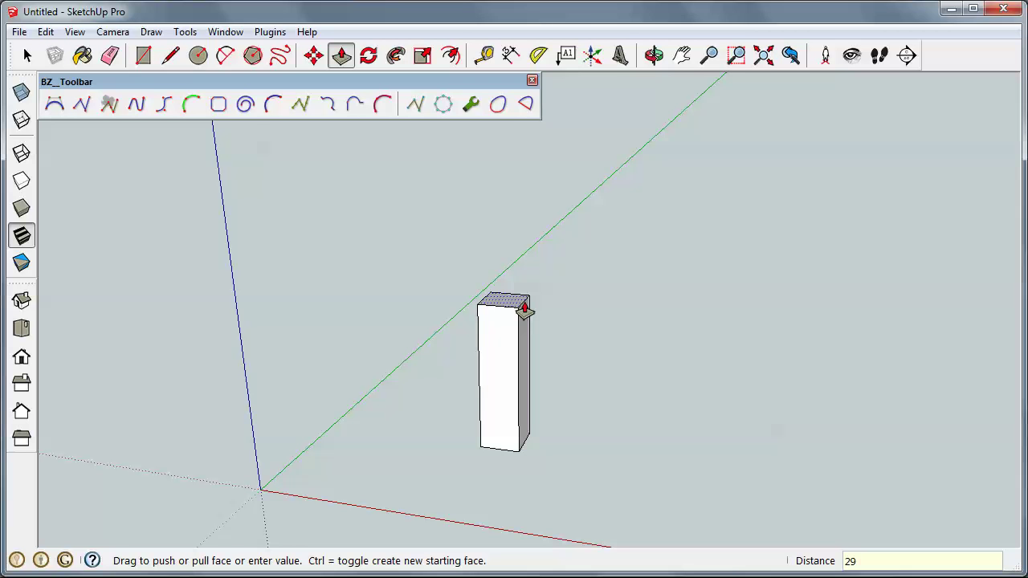
{"action": "key", "text": "Return"}
{"action": "scroll", "coordinate": [503, 452], "scroll_direction": "down", "scroll_amount": 2}
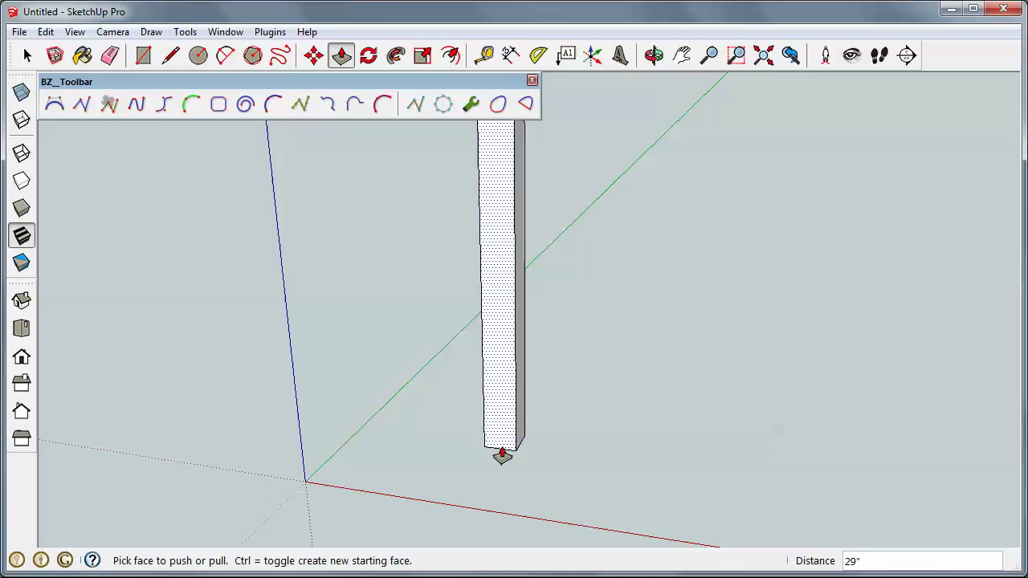
{"action": "scroll", "coordinate": [501, 456], "scroll_direction": "down", "scroll_amount": 2}
- Orbit to a straight-on front view of the post and return to Select
{"action": "mouse_move", "coordinate": [425, 367]}
{"action": "middle_mouse_down"}
{"action": "mouse_move", "coordinate": [504, 359]}
{"action": "mouse_move", "coordinate": [567, 284]}
{"action": "mouse_move", "coordinate": [518, 315]}
{"action": "middle_mouse_up"}
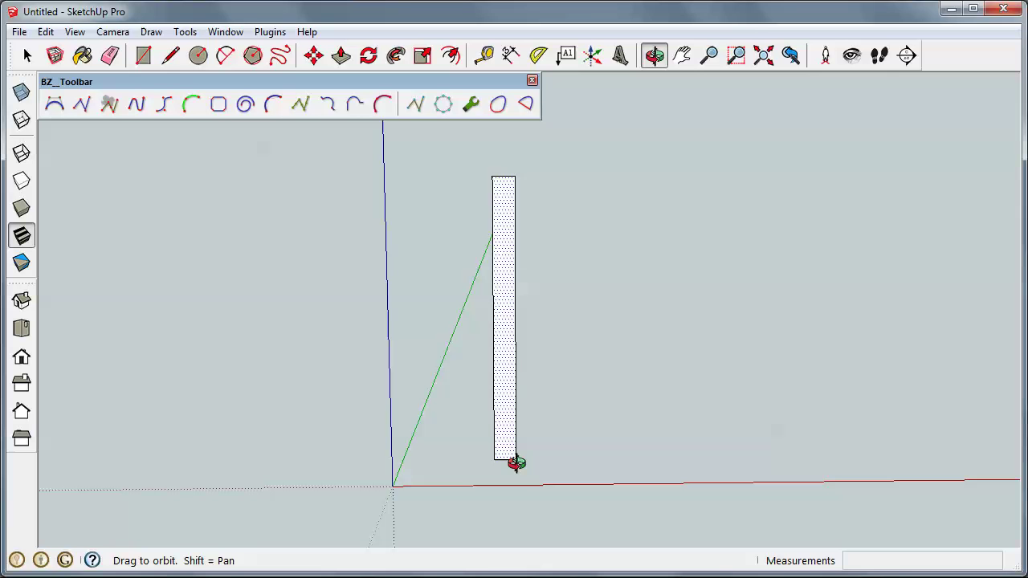
{"action": "mouse_move", "coordinate": [522, 243]}
{"action": "left_mouse_down"}
{"action": "mouse_move", "coordinate": [555, 298]}
{"action": "mouse_move", "coordinate": [539, 394]}
{"action": "left_mouse_up"}
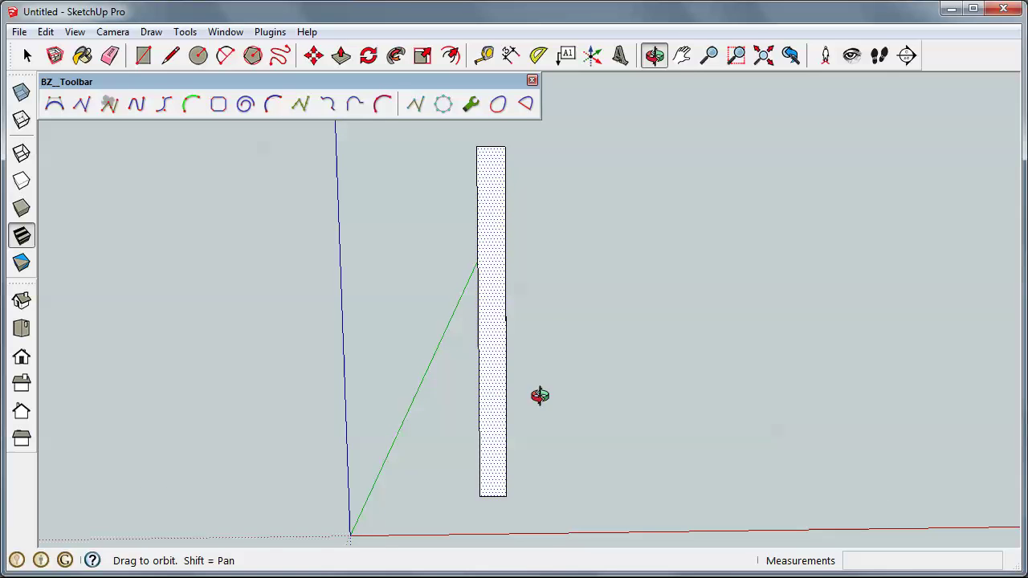
{"action": "key", "text": "space"}
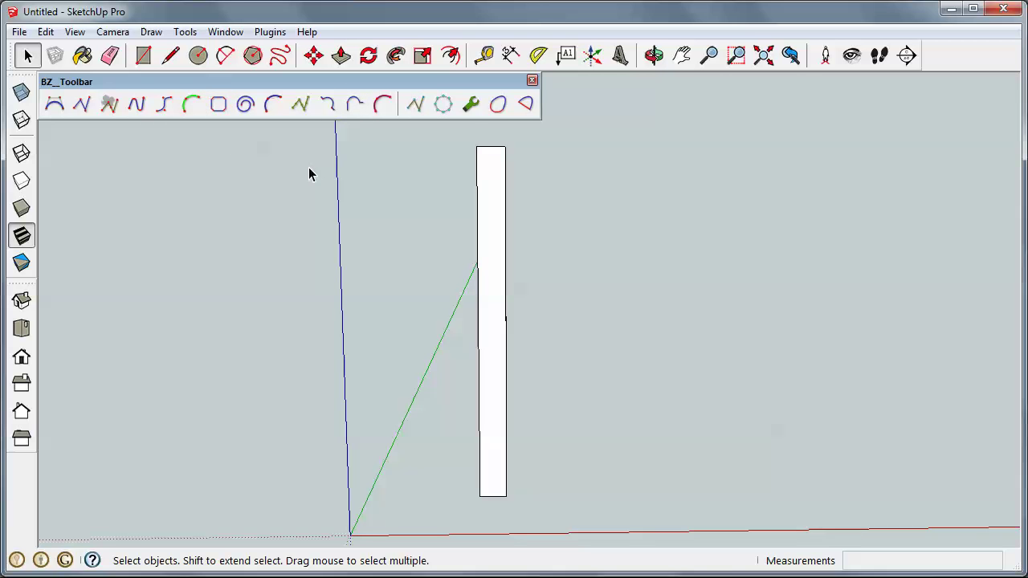
- Browse the Draw menu's Bezier spline curve types, then dismiss it without choosing one
{"action": "left_click", "coordinate": [146, 37]}
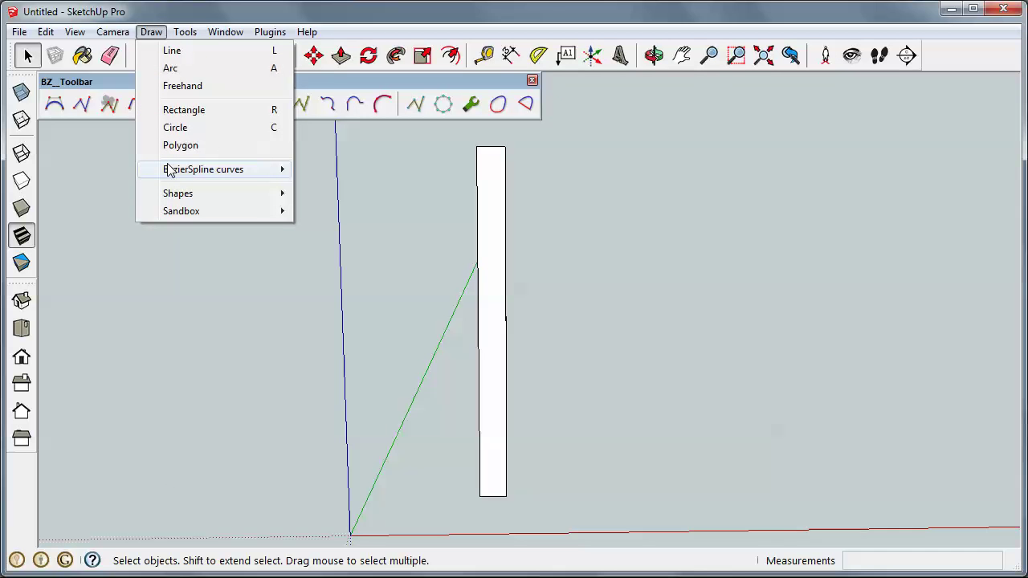
{"action": "mouse_move", "coordinate": [203, 170]}
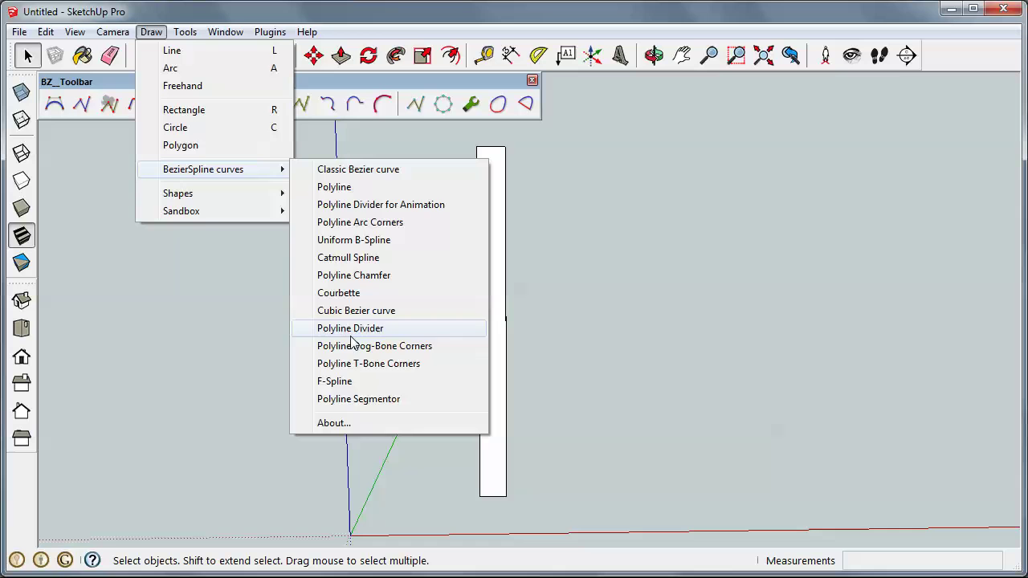
{"action": "left_click", "coordinate": [367, 86]}
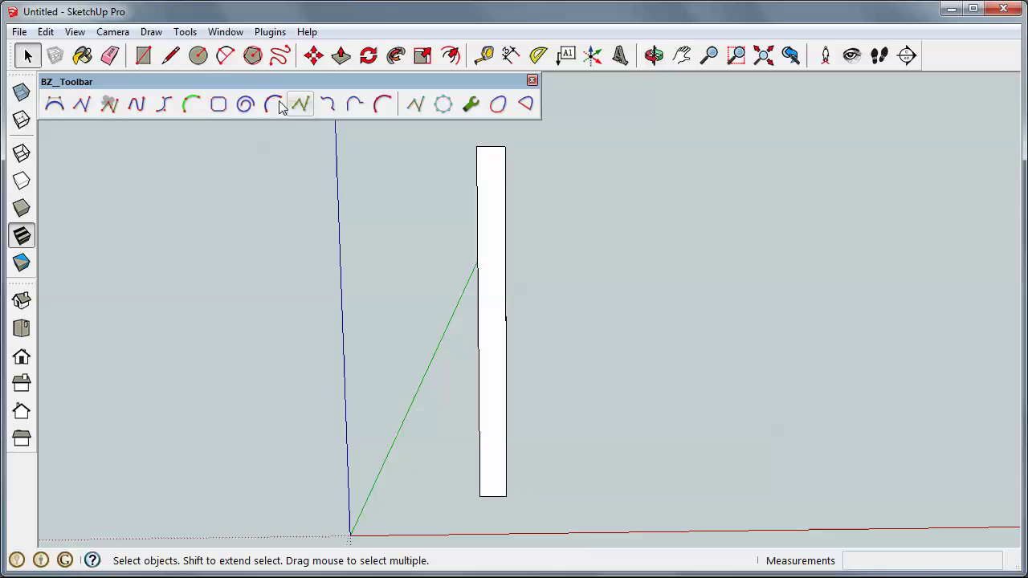
- Start an F-Spline at the front face's bottom-left corner
{"action": "left_click", "coordinate": [382, 104]}
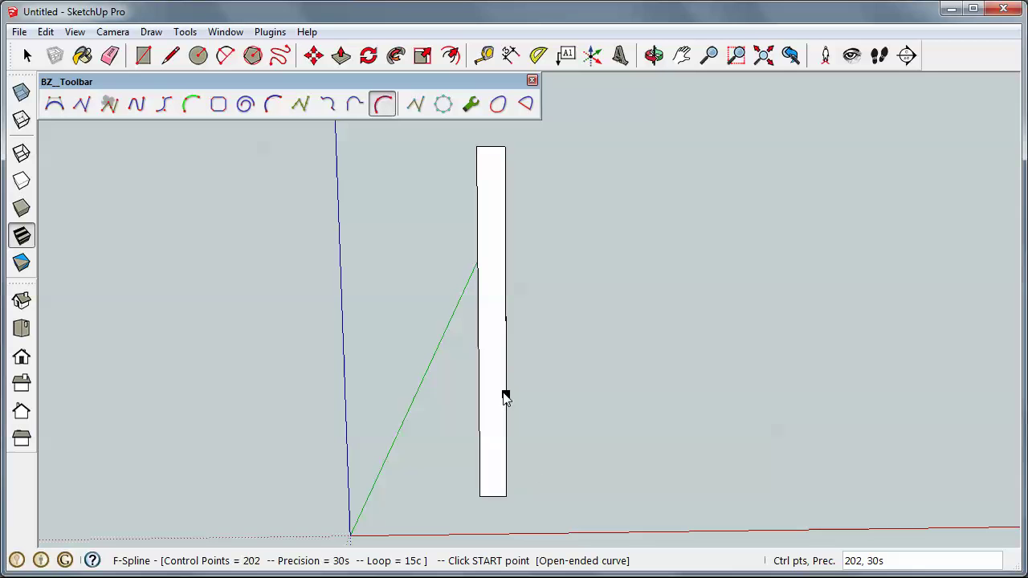
{"action": "scroll", "coordinate": [487, 316], "scroll_direction": "up", "scroll_amount": 1}
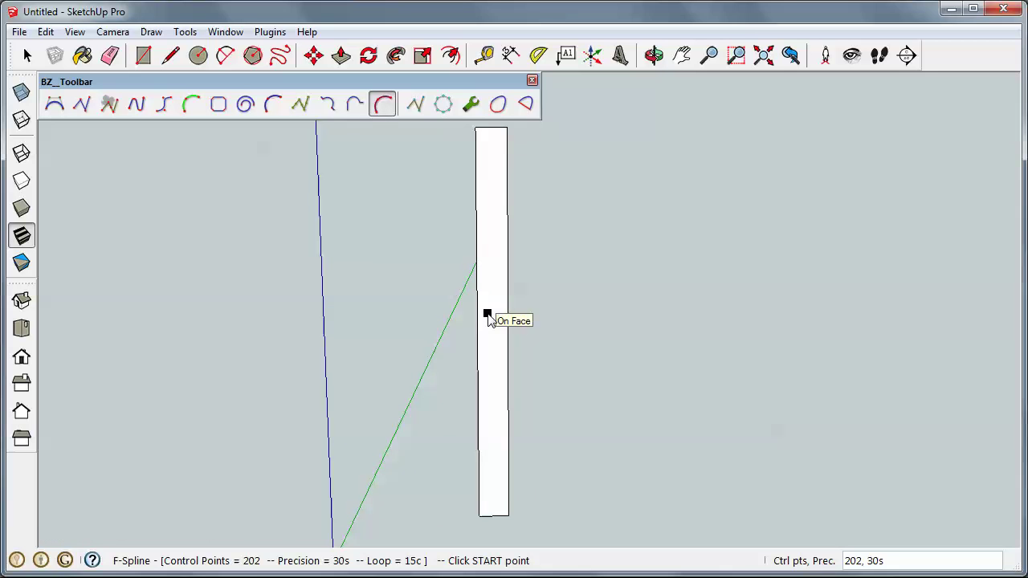
{"action": "left_click", "coordinate": [478, 517]}
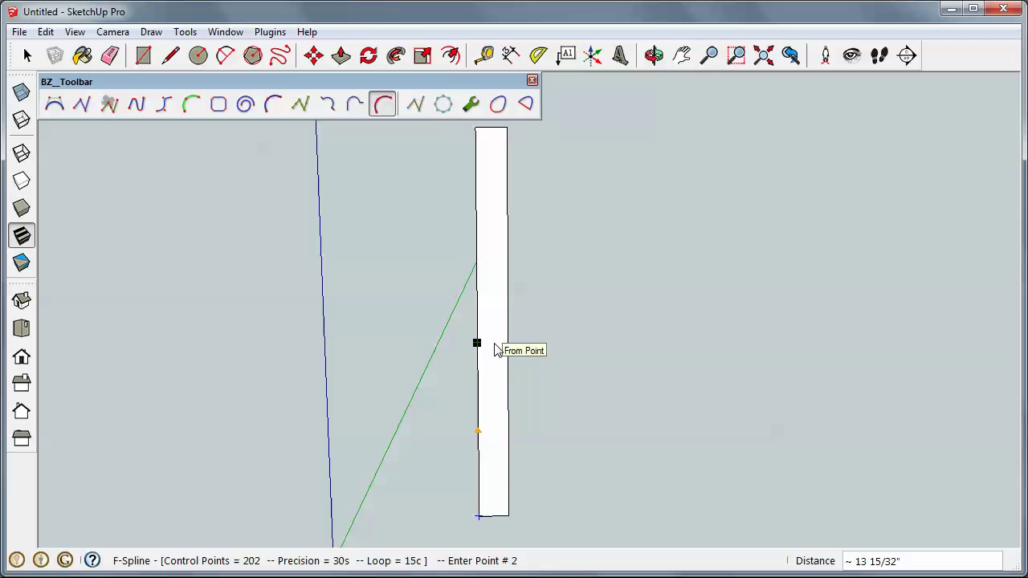
{"action": "scroll", "coordinate": [496, 349], "scroll_direction": "up", "scroll_amount": 2}
{"action": "scroll", "coordinate": [495, 349], "scroll_direction": "up", "scroll_amount": 1}
{"action": "scroll", "coordinate": [498, 348], "scroll_direction": "up", "scroll_amount": 1}
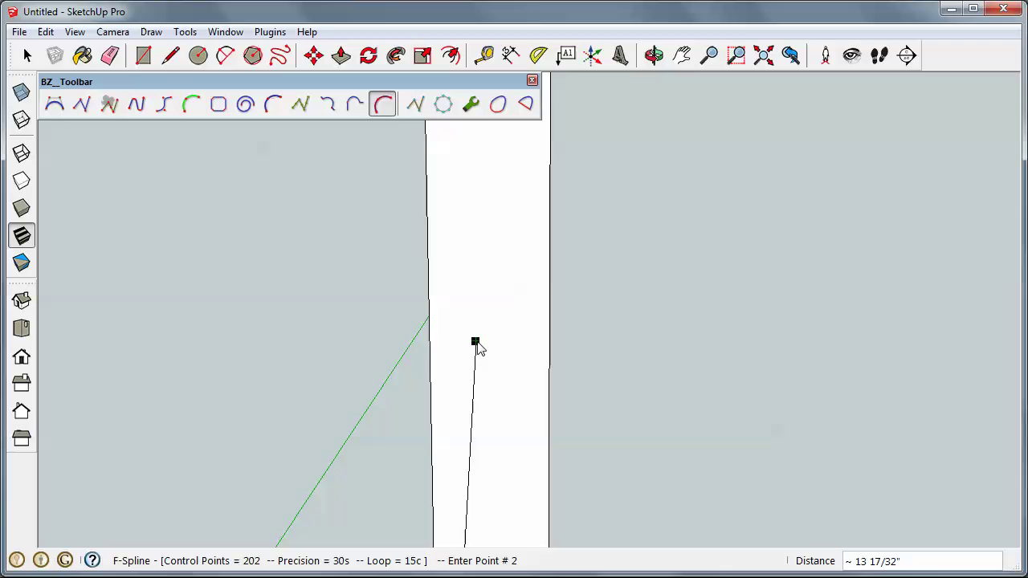
- Add two spline points up the left edge toward the top corner
{"action": "left_click", "coordinate": [476, 343]}
{"action": "scroll", "coordinate": [477, 344], "scroll_direction": "down", "scroll_amount": 2}
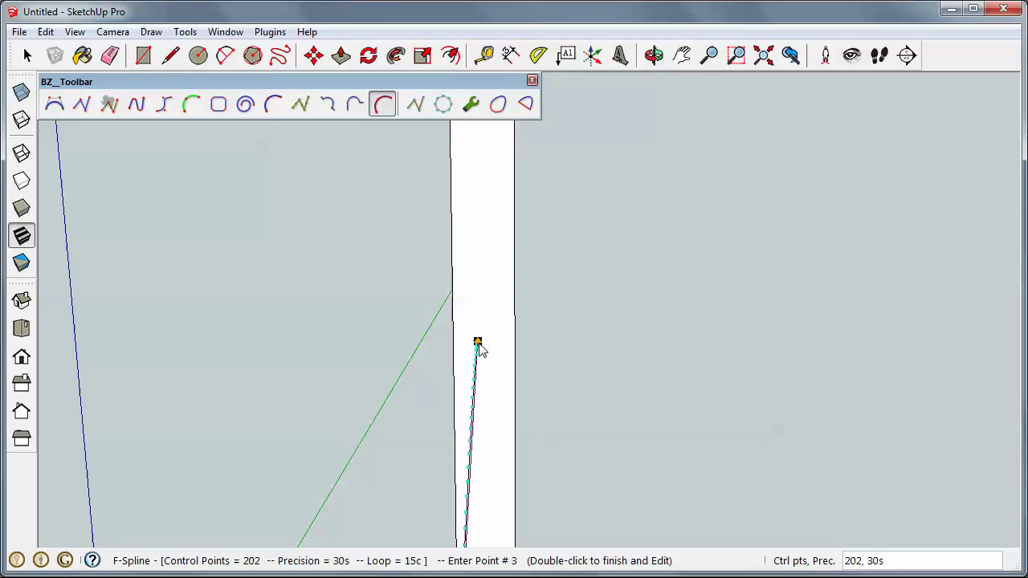
{"action": "scroll", "coordinate": [477, 346], "scroll_direction": "down", "scroll_amount": 1}
{"action": "scroll", "coordinate": [477, 347], "scroll_direction": "down", "scroll_amount": 1}
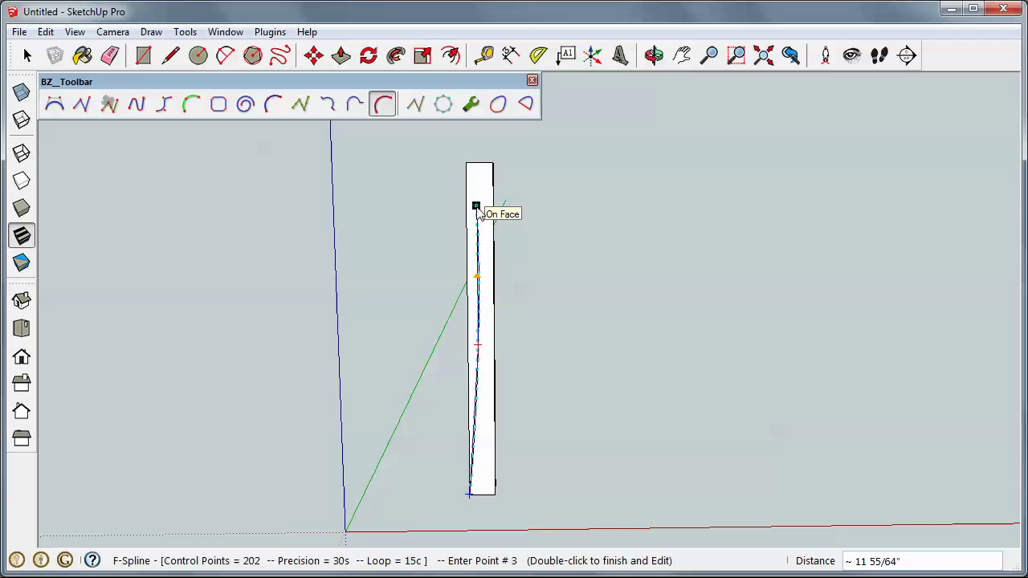
{"action": "left_click", "coordinate": [476, 207]}
{"action": "scroll", "coordinate": [477, 208], "scroll_direction": "up", "scroll_amount": 1}
{"action": "scroll", "coordinate": [477, 209], "scroll_direction": "up", "scroll_amount": 2}
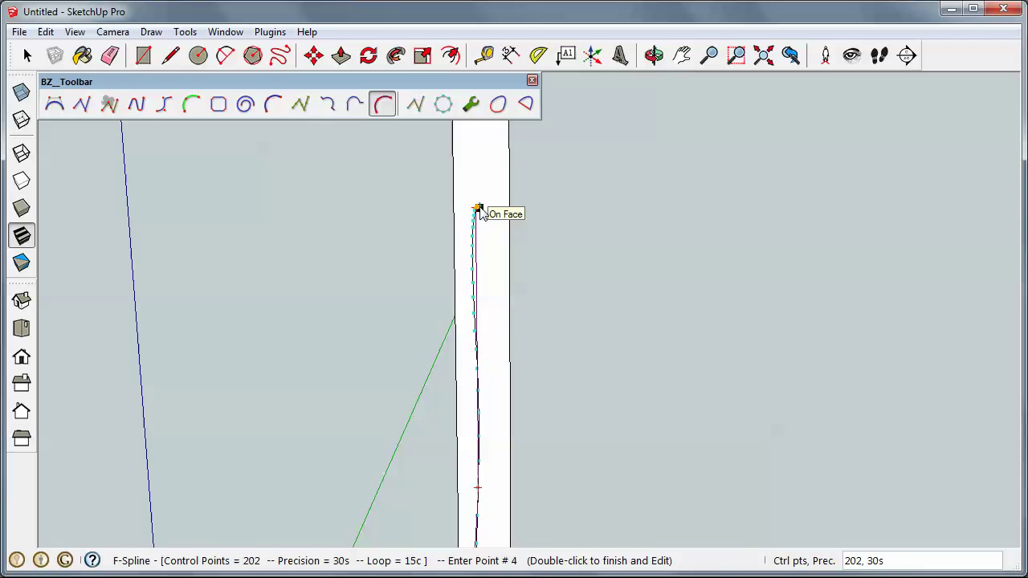
{"action": "scroll", "coordinate": [479, 337], "scroll_direction": "down", "scroll_amount": 1}
{"action": "scroll", "coordinate": [477, 329], "scroll_direction": "down", "scroll_amount": 2}
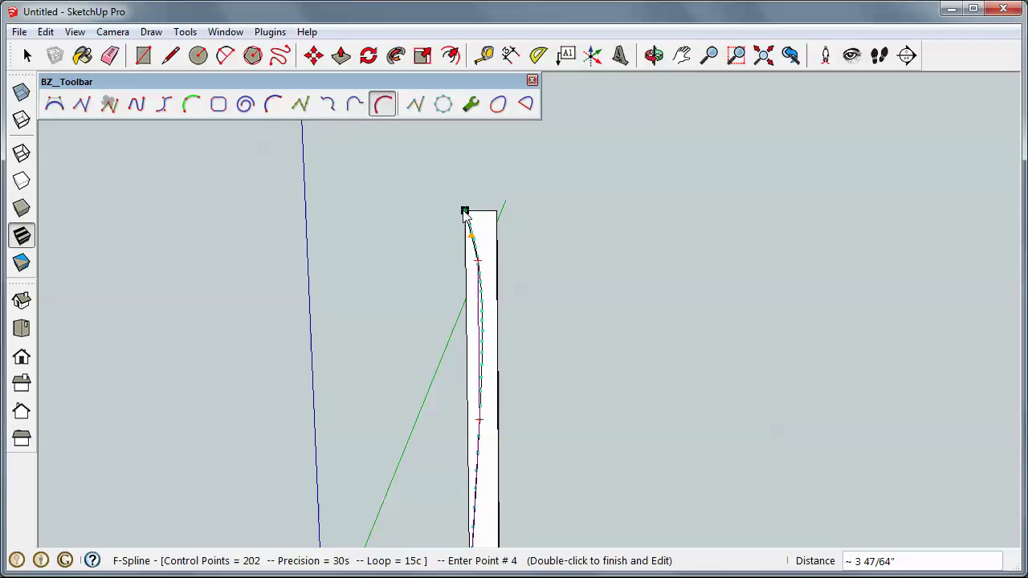
{"action": "scroll", "coordinate": [466, 211], "scroll_direction": "up", "scroll_amount": 3}
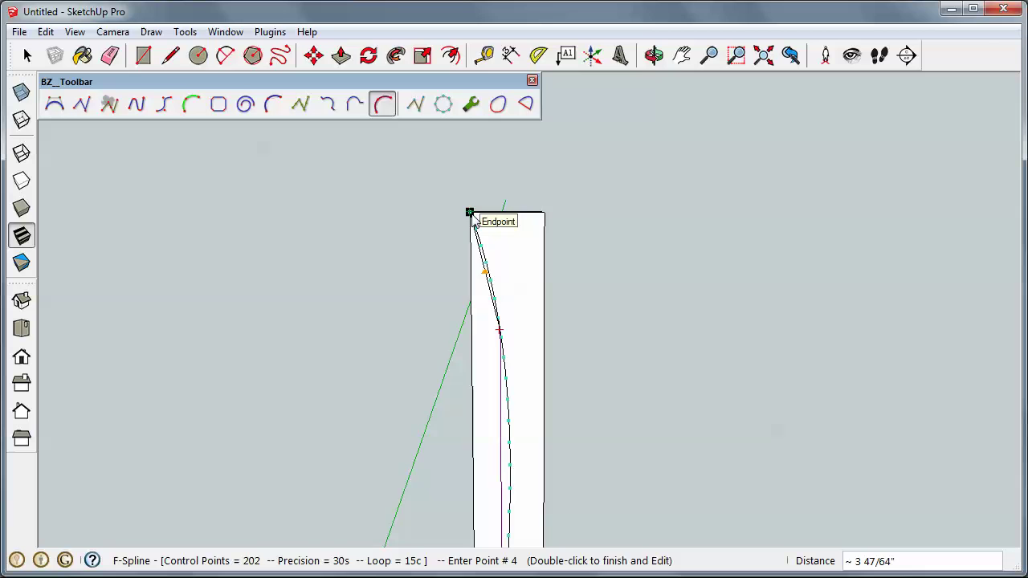
{"action": "middle_click_drag", "start_coordinate": [471, 214], "coordinate": [470, 214]}
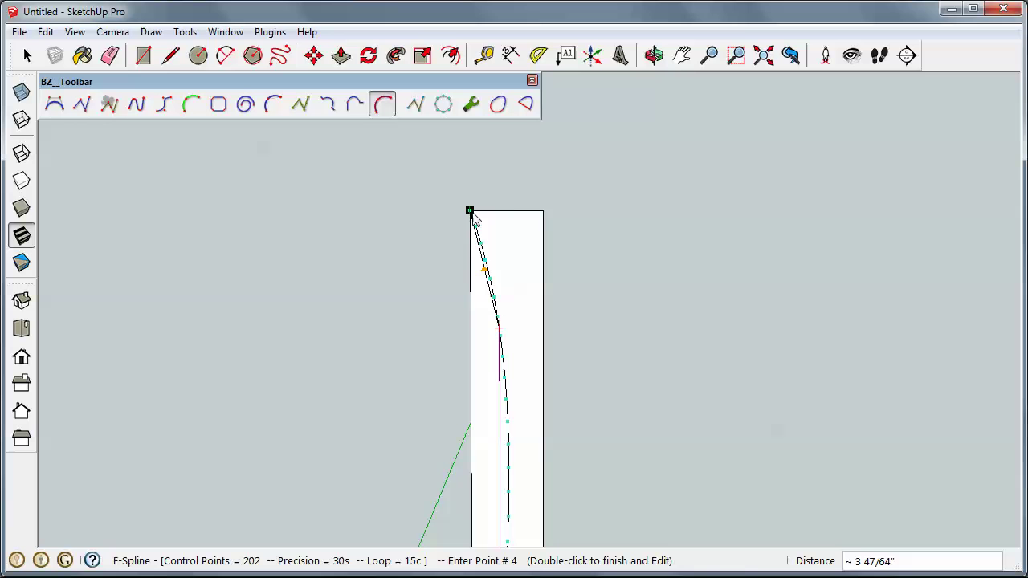
- End the F-Spline at the top-left corner and zoom in closely on the curve
{"action": "double_click", "coordinate": [470, 211]}
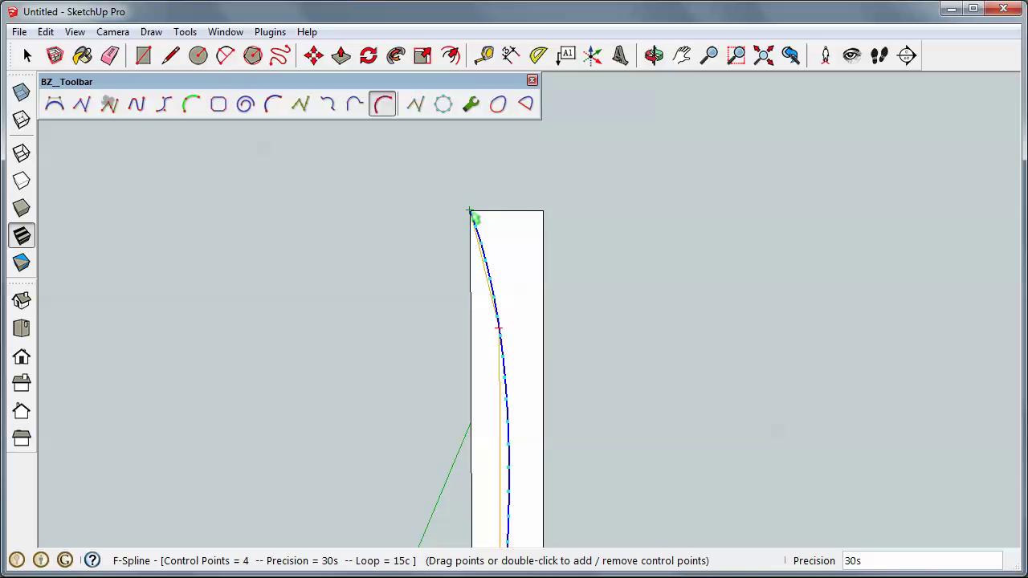
{"action": "scroll", "coordinate": [472, 215], "scroll_direction": "down", "scroll_amount": 2}
{"action": "scroll", "coordinate": [472, 215], "scroll_direction": "down", "scroll_amount": 1}
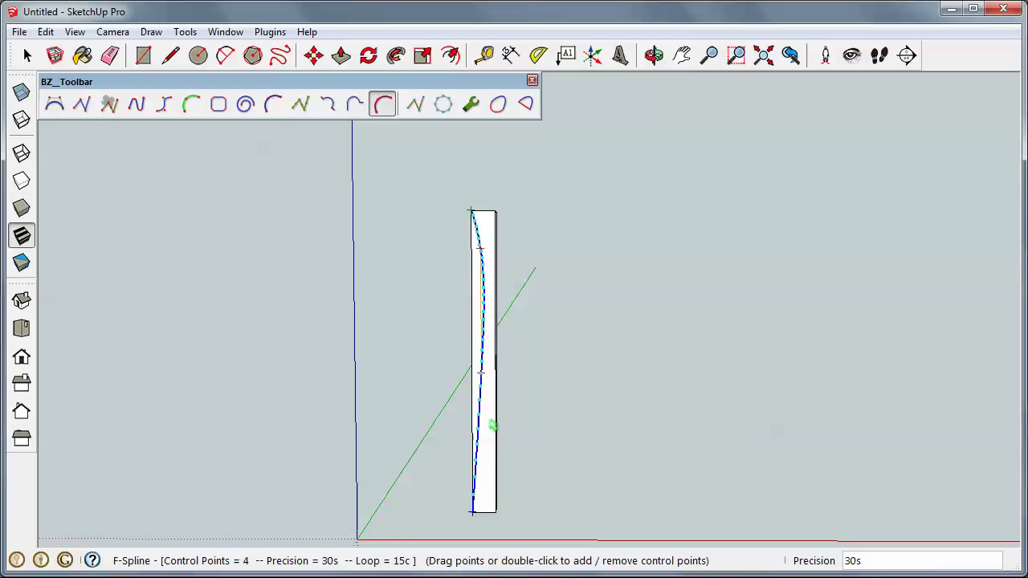
{"action": "scroll", "coordinate": [458, 432], "scroll_direction": "up", "scroll_amount": 2}
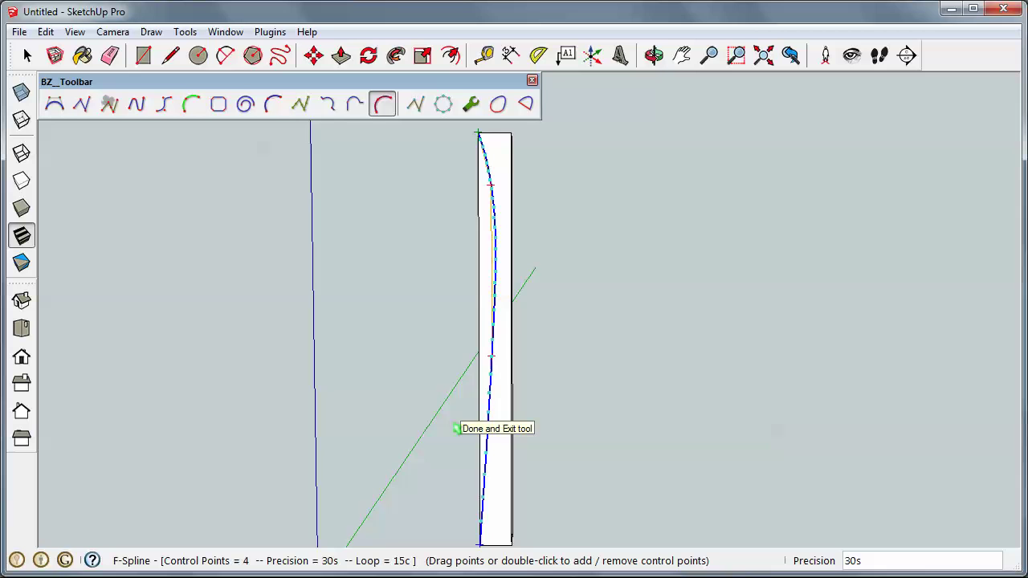
{"action": "scroll", "coordinate": [458, 432], "scroll_direction": "down", "scroll_amount": 1}
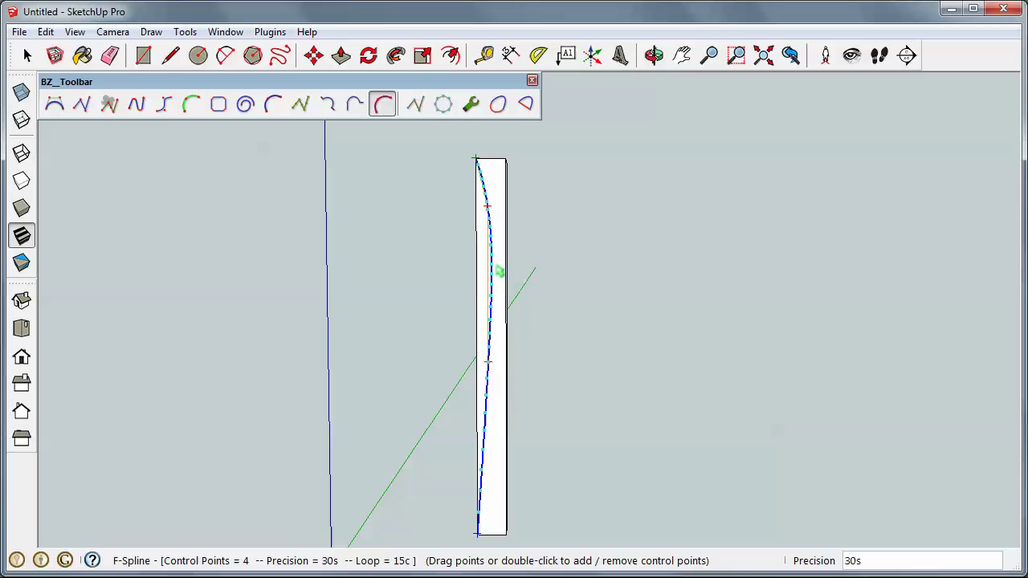
{"action": "scroll", "coordinate": [499, 271], "scroll_direction": "up", "scroll_amount": 1}
{"action": "scroll", "coordinate": [498, 271], "scroll_direction": "up", "scroll_amount": 1}
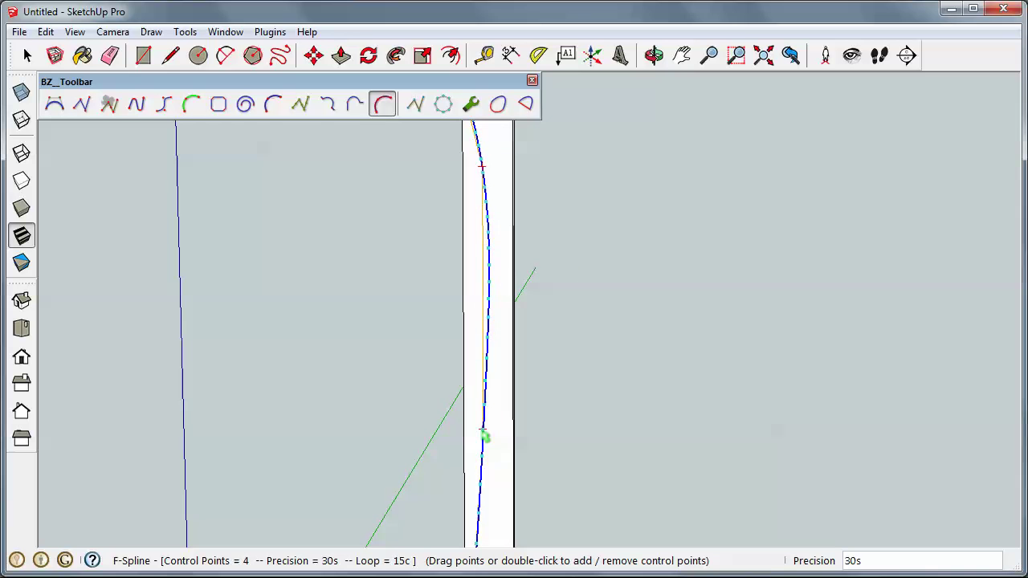
{"action": "scroll", "coordinate": [497, 406], "scroll_direction": "up", "scroll_amount": 1}
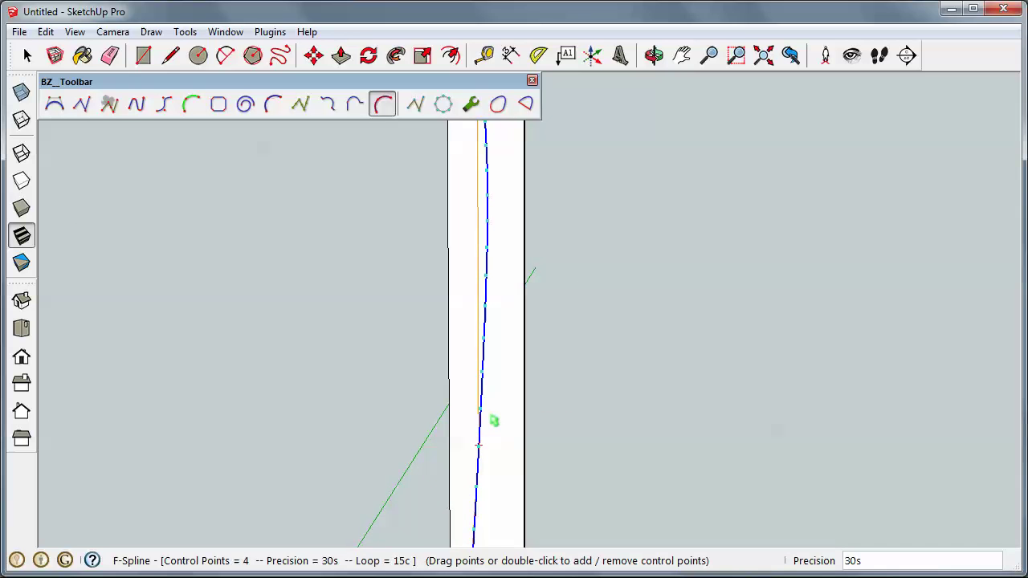
{"action": "scroll", "coordinate": [488, 224], "scroll_direction": "down", "scroll_amount": 1}
{"action": "scroll", "coordinate": [485, 414], "scroll_direction": "up", "scroll_amount": 2}
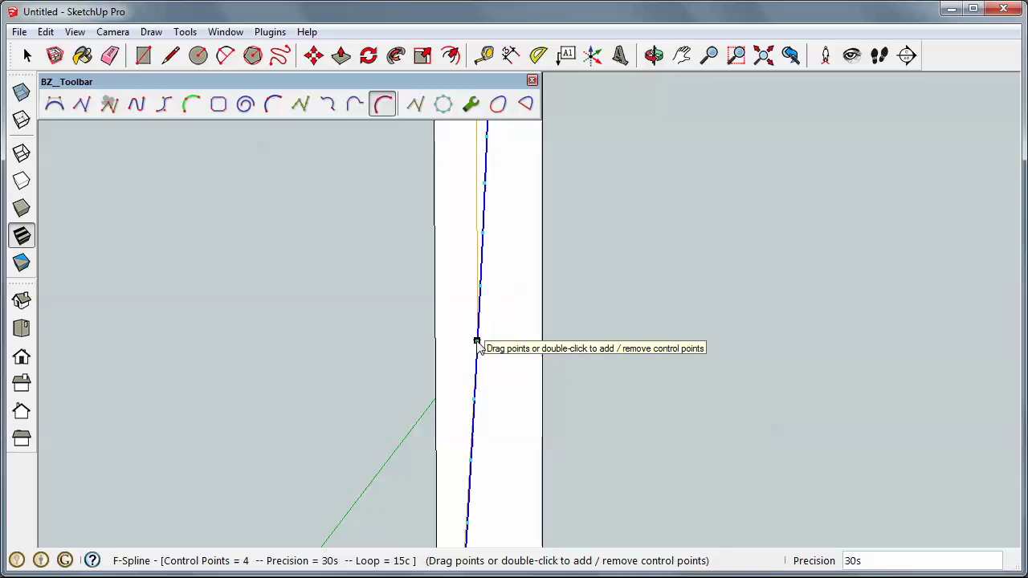
- Drag the spline's lower control point slightly left to adjust the taper
{"action": "left_click_drag", "start_coordinate": [477, 342], "coordinate": [469, 341]}
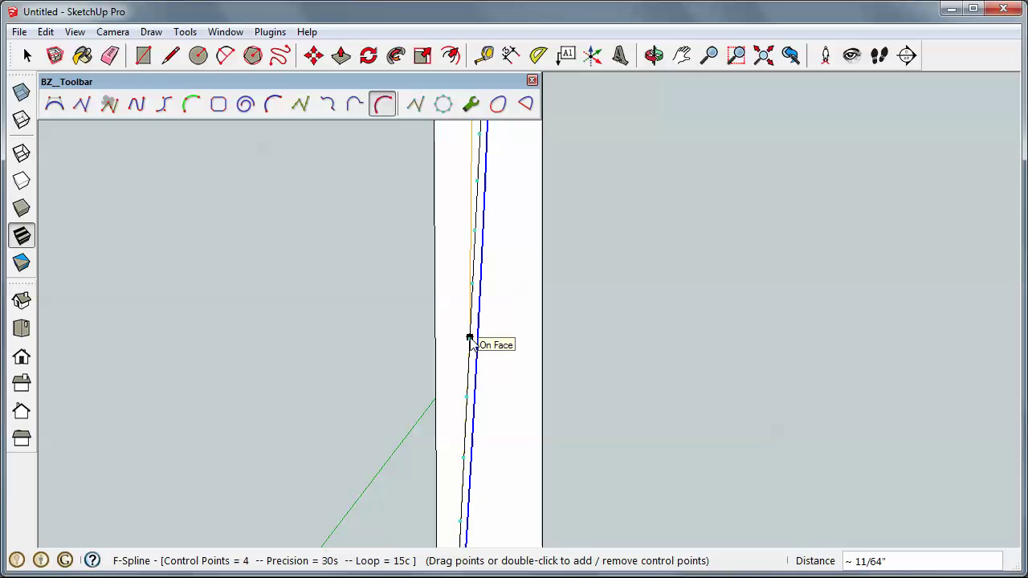
{"action": "left_click_drag", "start_coordinate": [468, 341], "coordinate": [466, 349]}
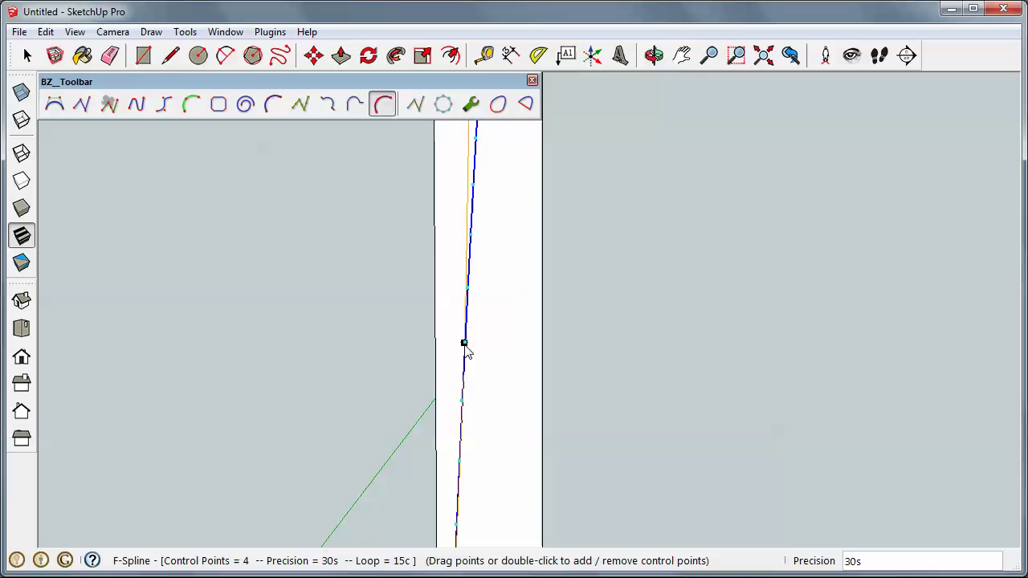
{"action": "middle_click_drag", "start_coordinate": [466, 349], "coordinate": [473, 358]}
{"action": "scroll", "coordinate": [471, 359], "scroll_direction": "down", "scroll_amount": 3}
{"action": "scroll", "coordinate": [466, 355], "scroll_direction": "down", "scroll_amount": 1}
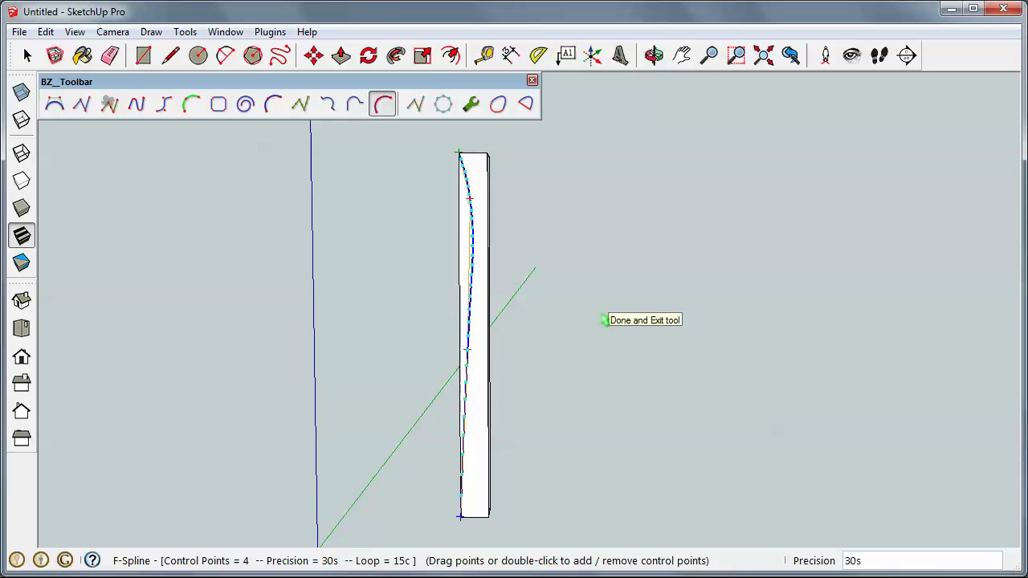
{"action": "scroll", "coordinate": [471, 218], "scroll_direction": "up", "scroll_amount": 1}
{"action": "scroll", "coordinate": [471, 215], "scroll_direction": "up", "scroll_amount": 2}
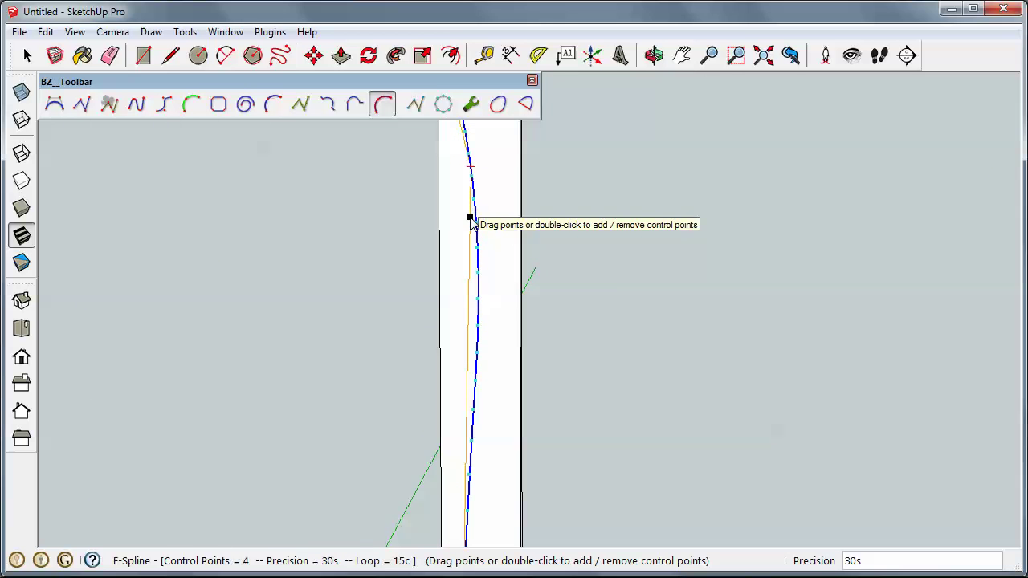
- Reshape the upper part of the taper curve by dragging its top control point
{"action": "left_click_drag", "start_coordinate": [470, 171], "coordinate": [466, 188]}
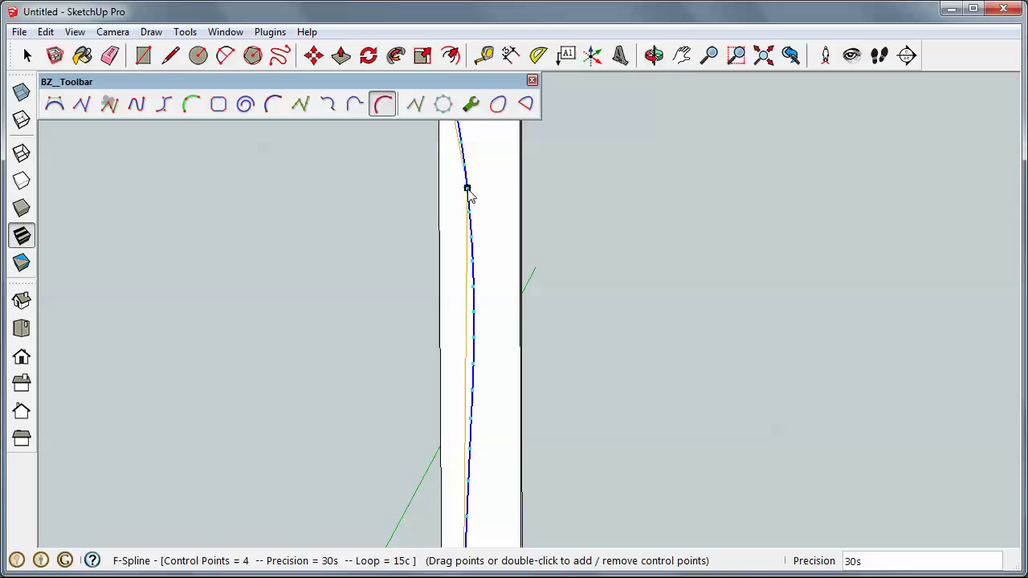
{"action": "scroll", "coordinate": [617, 283], "scroll_direction": "down", "scroll_amount": 2}
{"action": "scroll", "coordinate": [442, 307], "scroll_direction": "down", "scroll_amount": 2}
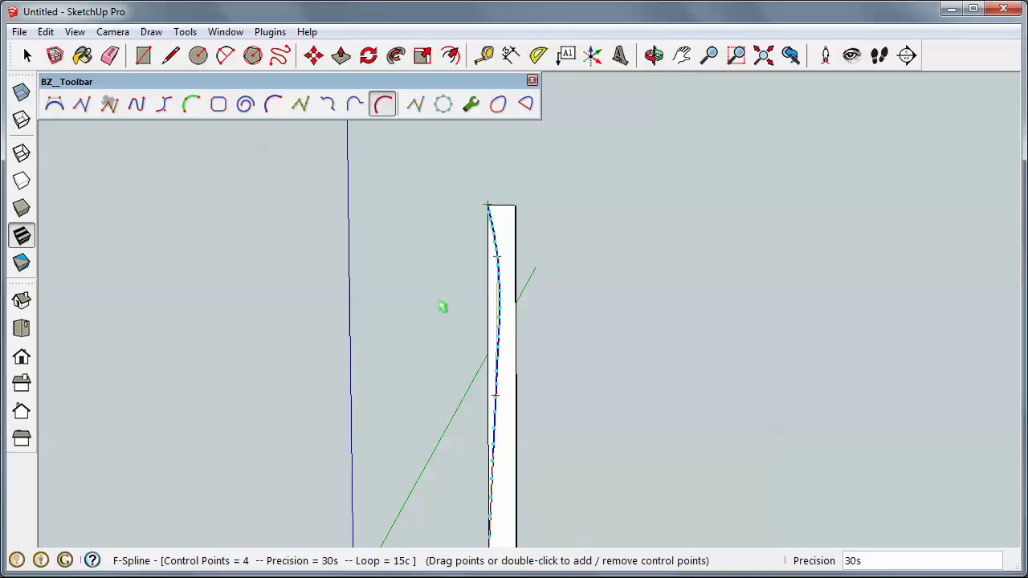
{"action": "scroll", "coordinate": [473, 190], "scroll_direction": "down", "scroll_amount": 1}
{"action": "scroll", "coordinate": [510, 391], "scroll_direction": "up", "scroll_amount": 1}
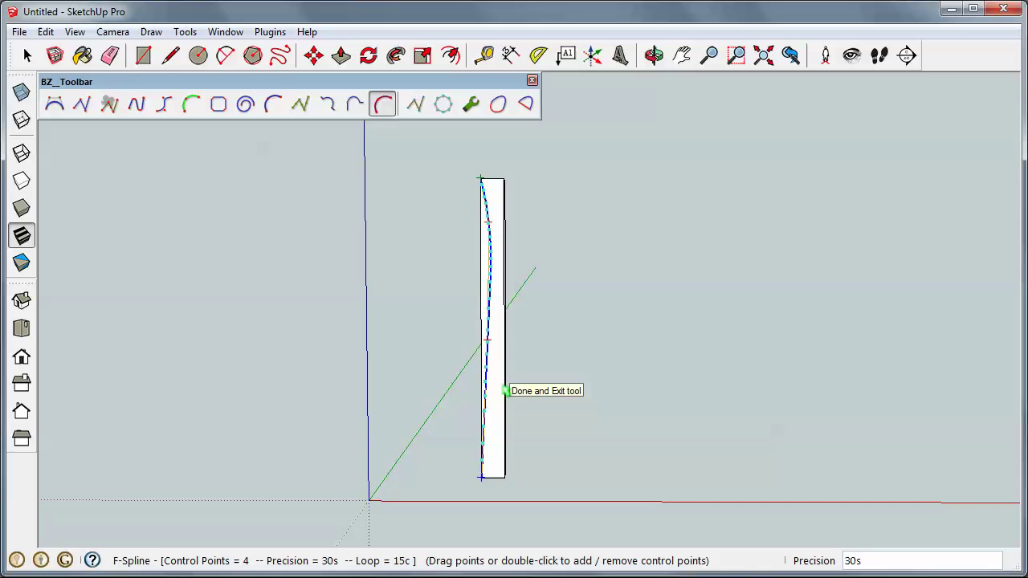
{"action": "scroll", "coordinate": [505, 391], "scroll_direction": "up", "scroll_amount": 2}
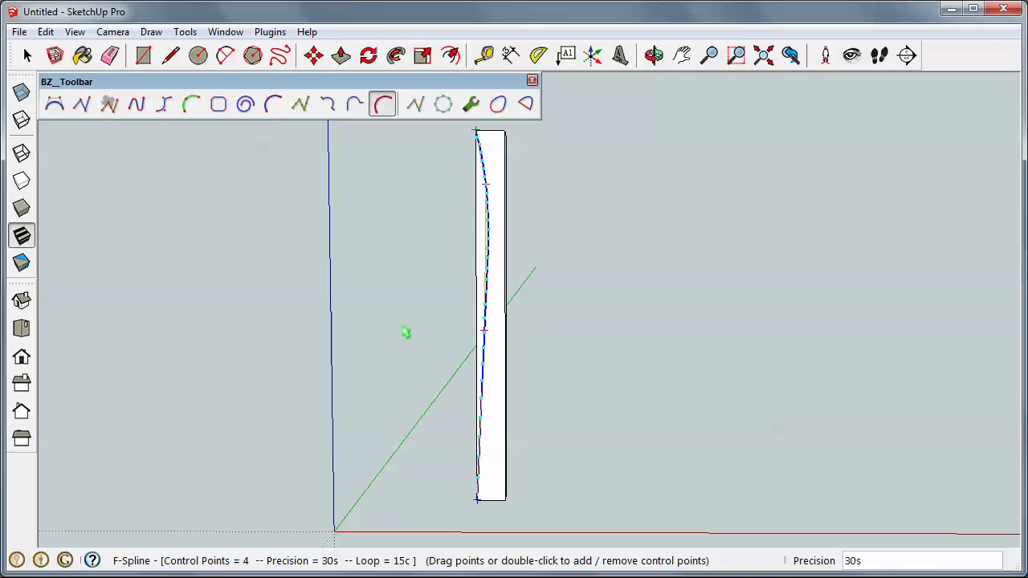
- Commit the F-Spline with Done and Exit, then orbit to an angled view
{"action": "left_click", "coordinate": [373, 312]}
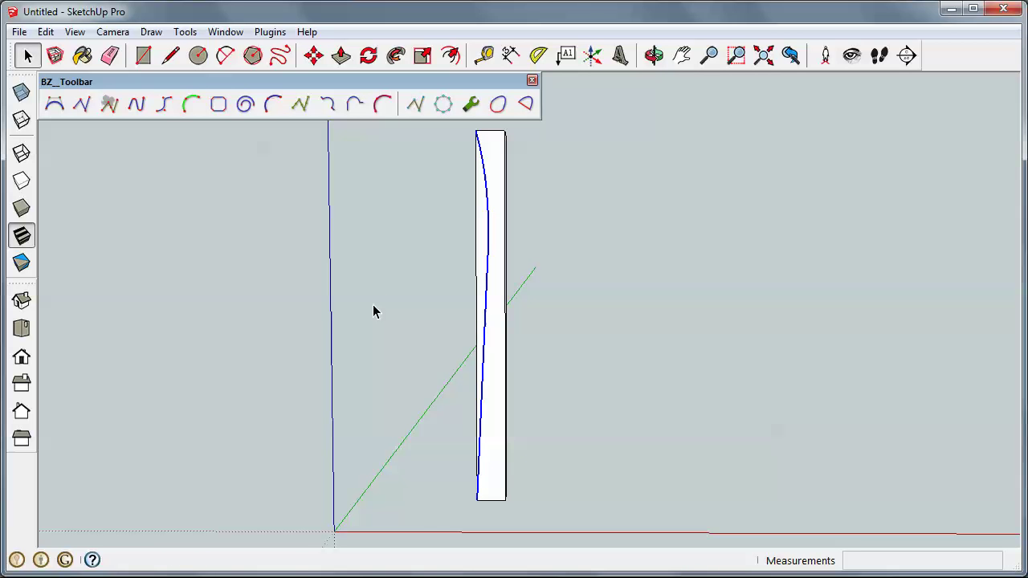
{"action": "key", "text": "o"}
{"action": "mouse_move", "coordinate": [407, 316]}
{"action": "left_mouse_down"}
{"action": "mouse_move", "coordinate": [574, 346]}
{"action": "mouse_move", "coordinate": [523, 367]}
{"action": "mouse_move", "coordinate": [394, 372]}
{"action": "mouse_move", "coordinate": [390, 424]}
{"action": "mouse_move", "coordinate": [441, 420]}
{"action": "mouse_move", "coordinate": [477, 377]}
{"action": "mouse_move", "coordinate": [517, 359]}
{"action": "mouse_move", "coordinate": [455, 378]}
{"action": "left_mouse_up"}
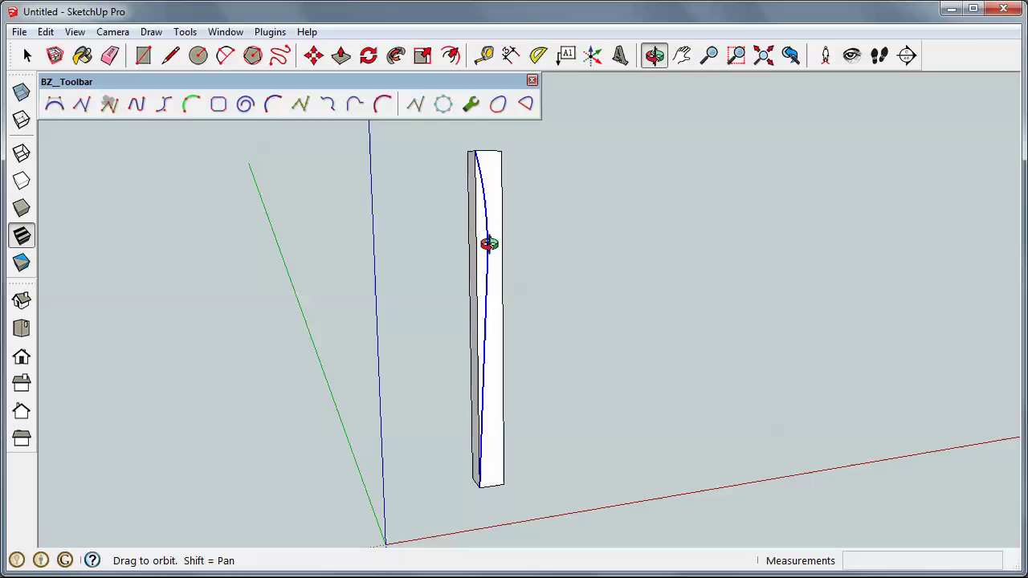
- Push the sliver beside the curve 2 1/4" through the post, then orbit to inspect the taper
{"action": "key", "text": "space"}
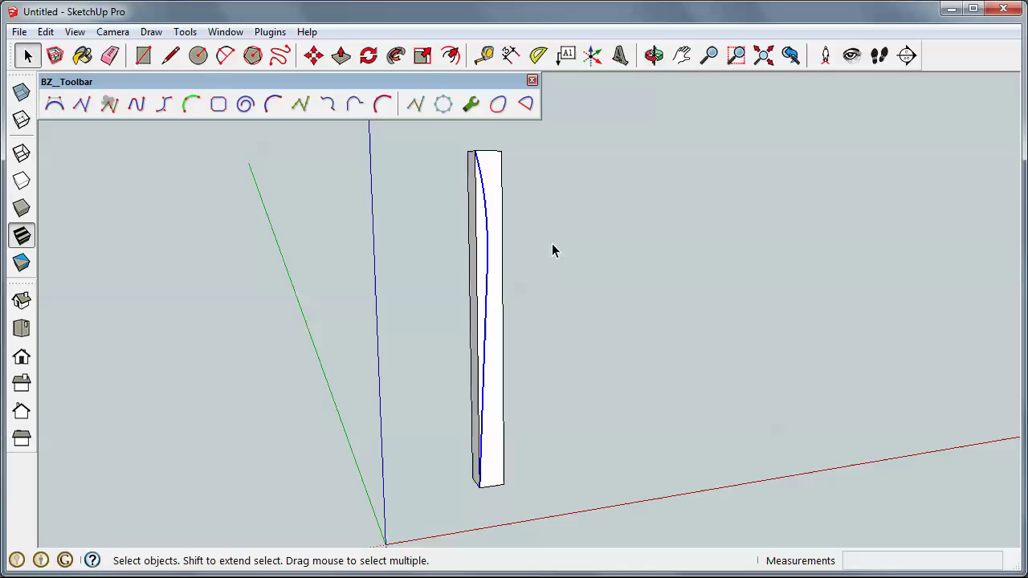
{"action": "key", "text": "p"}
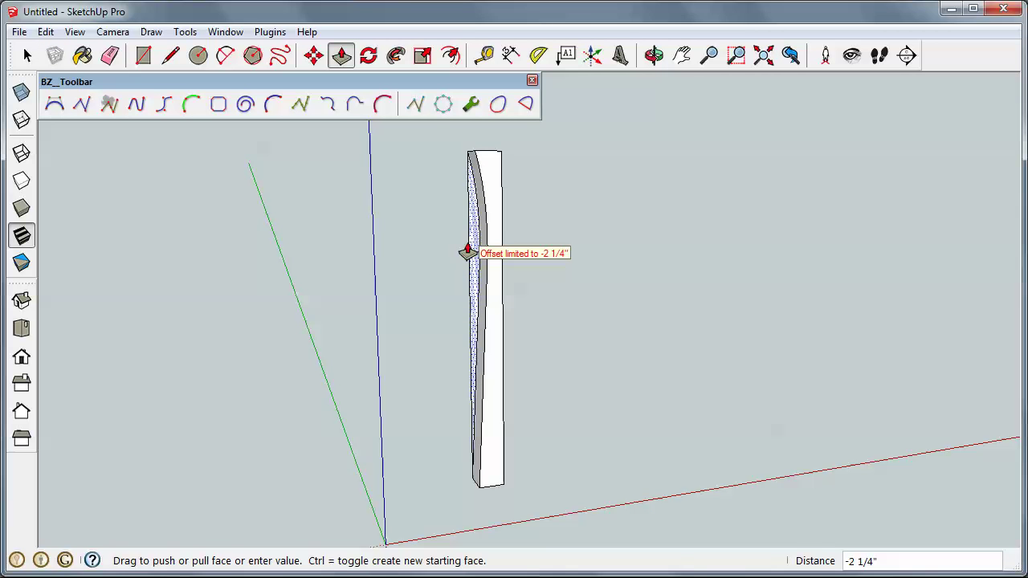
{"action": "left_click_drag", "start_coordinate": [480, 261], "coordinate": [471, 252]}
{"action": "key", "text": "o"}
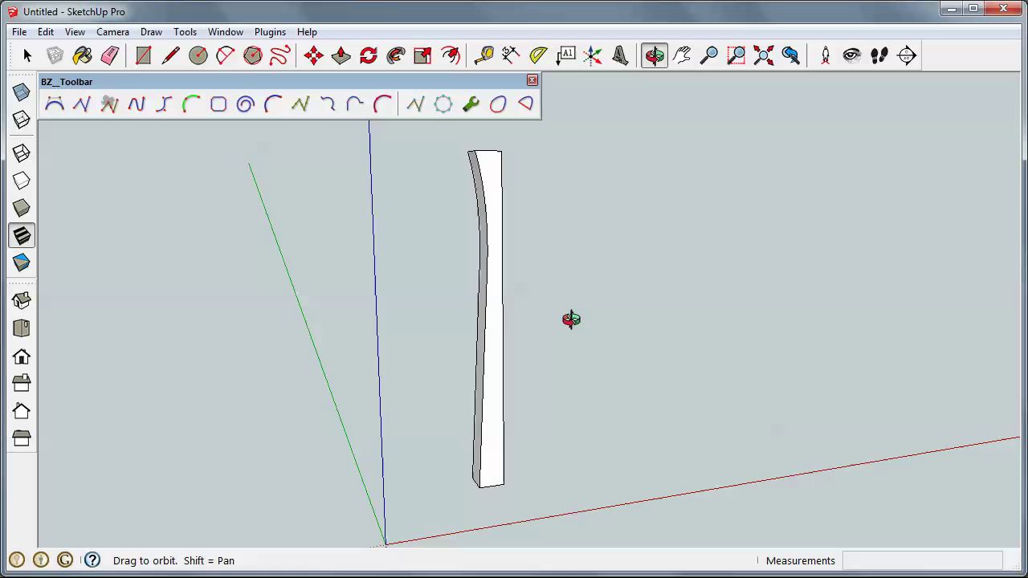
{"action": "mouse_move", "coordinate": [546, 302]}
{"action": "left_mouse_down"}
{"action": "mouse_move", "coordinate": [485, 315]}
{"action": "mouse_move", "coordinate": [466, 378]}
{"action": "left_mouse_up"}
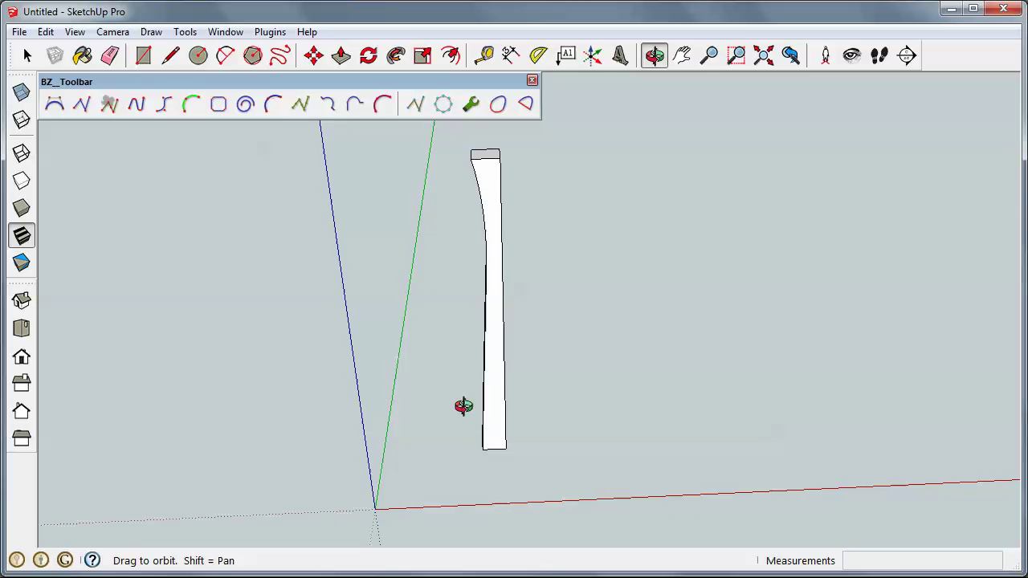
{"action": "mouse_move", "coordinate": [458, 410]}
{"action": "left_mouse_down"}
{"action": "mouse_move", "coordinate": [562, 378]}
{"action": "mouse_move", "coordinate": [510, 360]}
{"action": "left_mouse_up"}
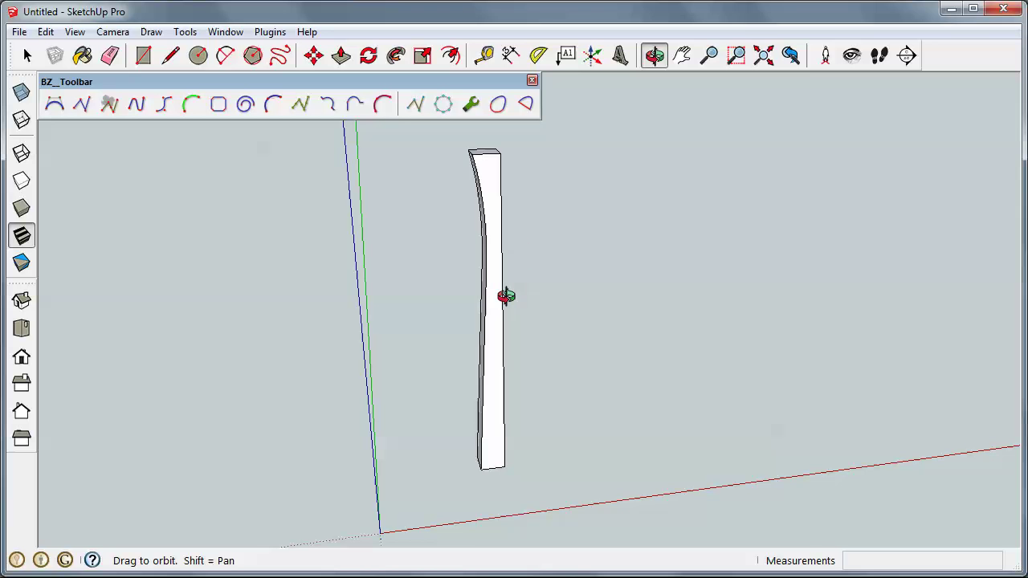
{"action": "left_click_drag", "start_coordinate": [507, 271], "coordinate": [607, 242]}
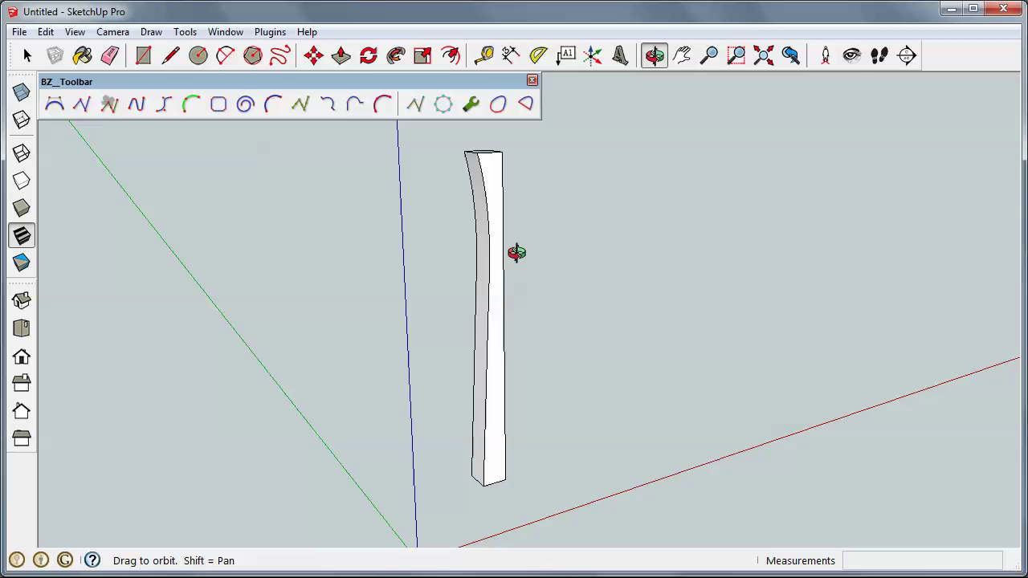
{"action": "left_click_drag", "start_coordinate": [521, 249], "coordinate": [491, 252]}
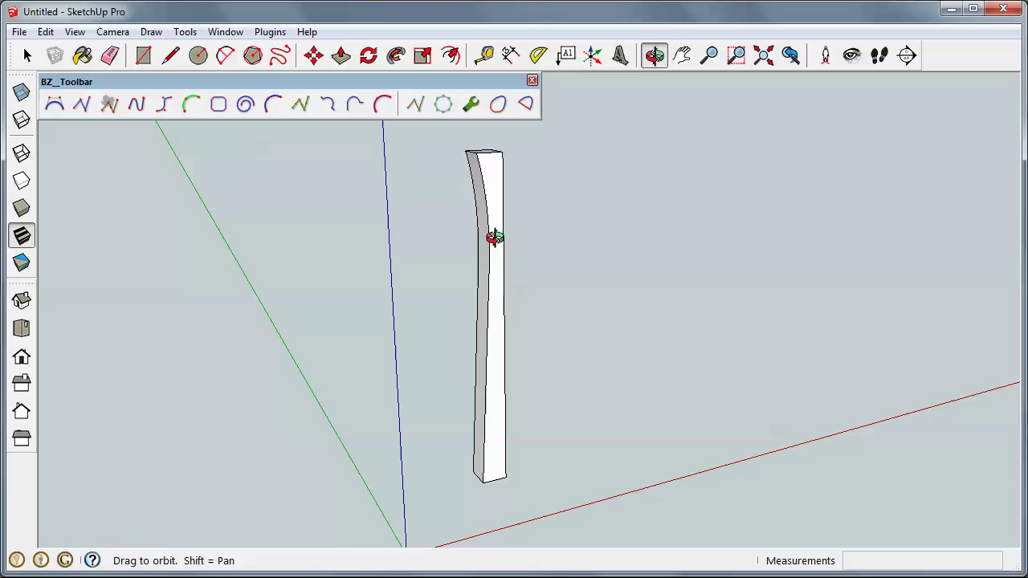
- Select the whole tapered post and make it a group
{"action": "key", "text": "space"}
{"action": "mouse_move", "coordinate": [431, 133]}
{"action": "left_mouse_down"}
{"action": "mouse_move", "coordinate": [535, 269]}
{"action": "mouse_move", "coordinate": [540, 516]}
{"action": "left_mouse_up"}
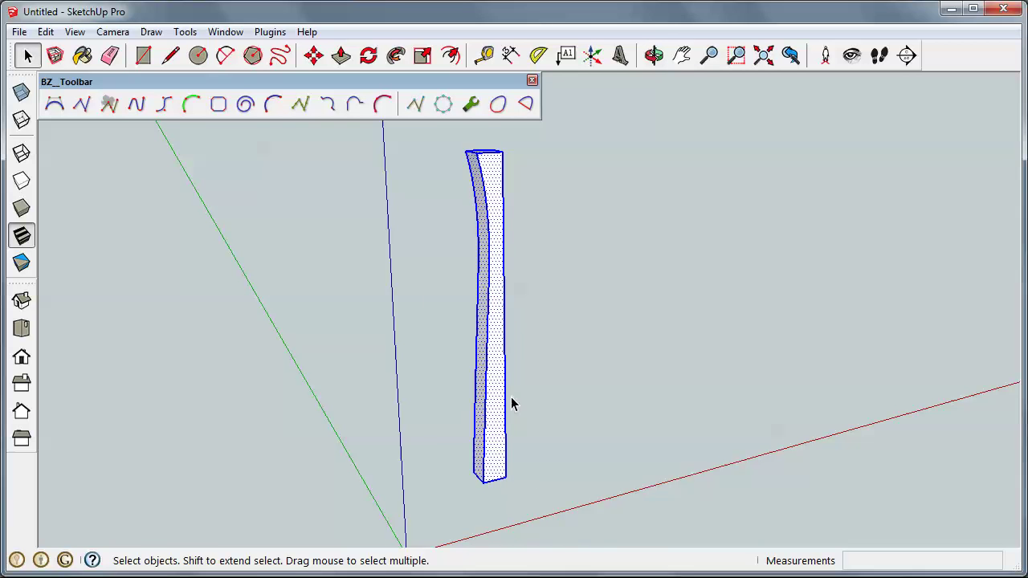
{"action": "right_click", "coordinate": [492, 330]}
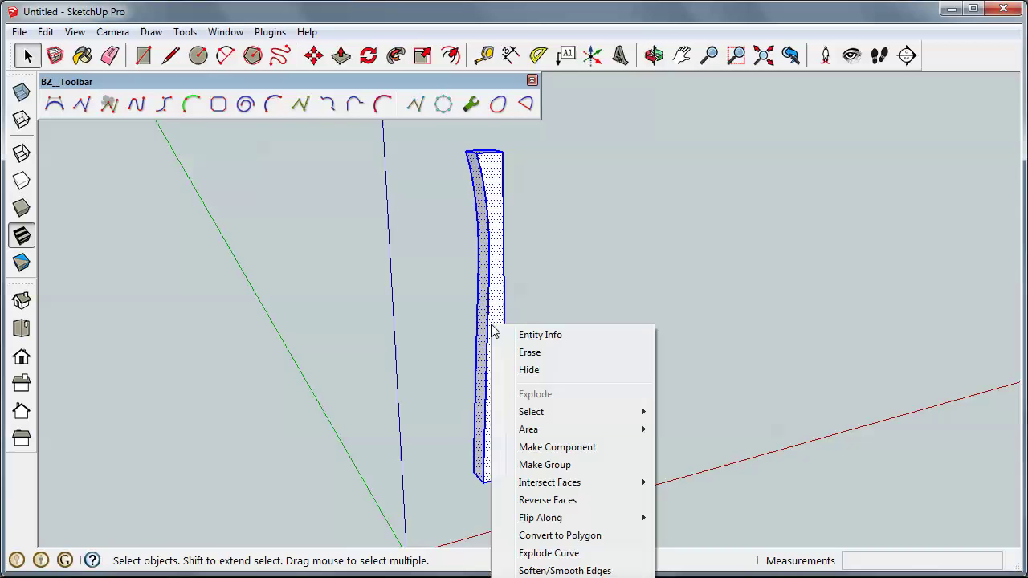
{"action": "left_click", "coordinate": [543, 466]}
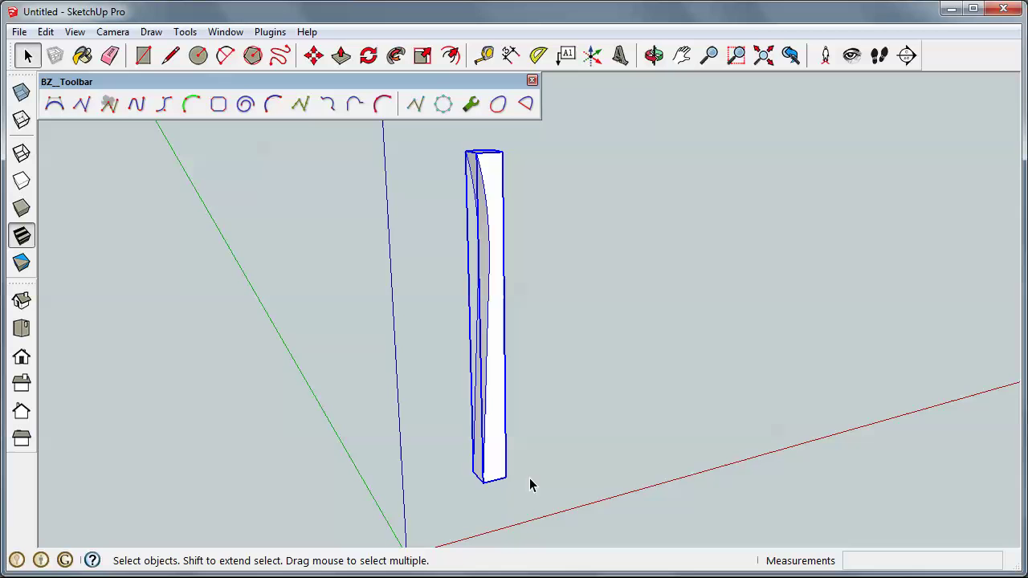
- Place a copy of the grouped post to its right along the red axis
{"action": "key", "text": "m"}
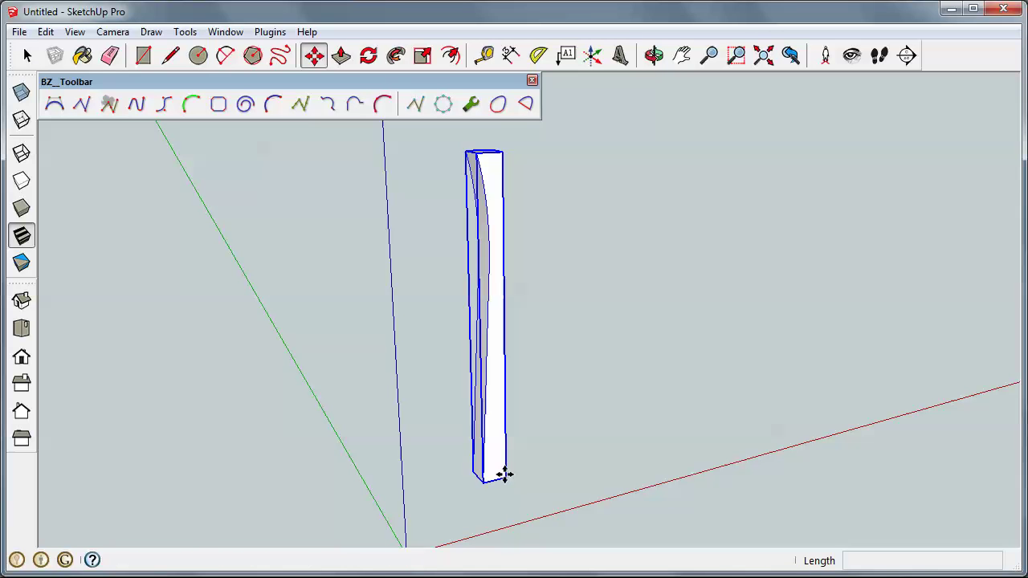
{"action": "key", "text": "ctrl"}
{"action": "left_click", "coordinate": [507, 480]}
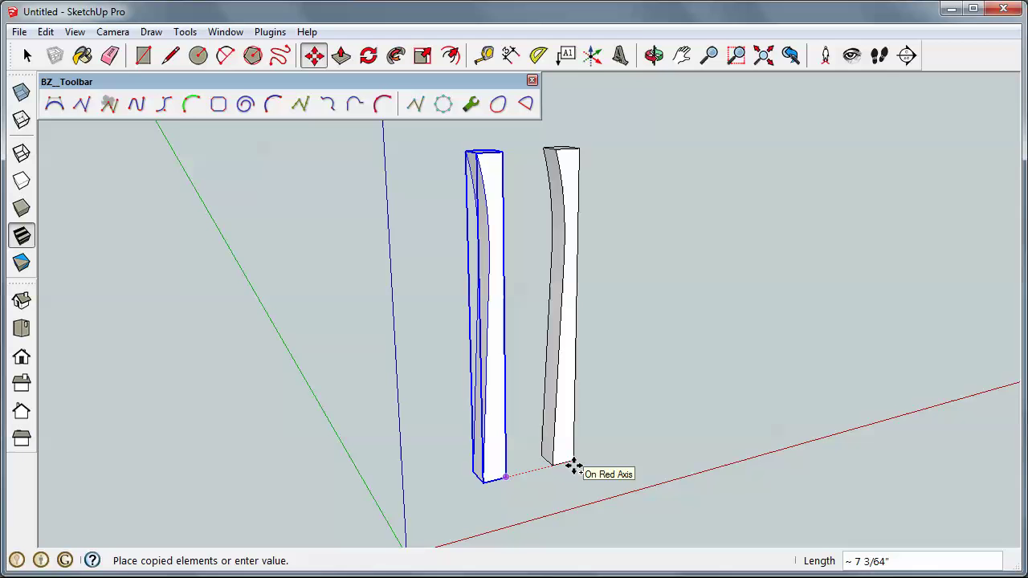
{"action": "left_click", "coordinate": [572, 465]}
- From a top-down view, twist the copied post about its vertical axis so its taper faces an adjacent side
{"action": "key", "text": "o"}
{"action": "left_click_drag", "start_coordinate": [558, 142], "coordinate": [523, 340]}
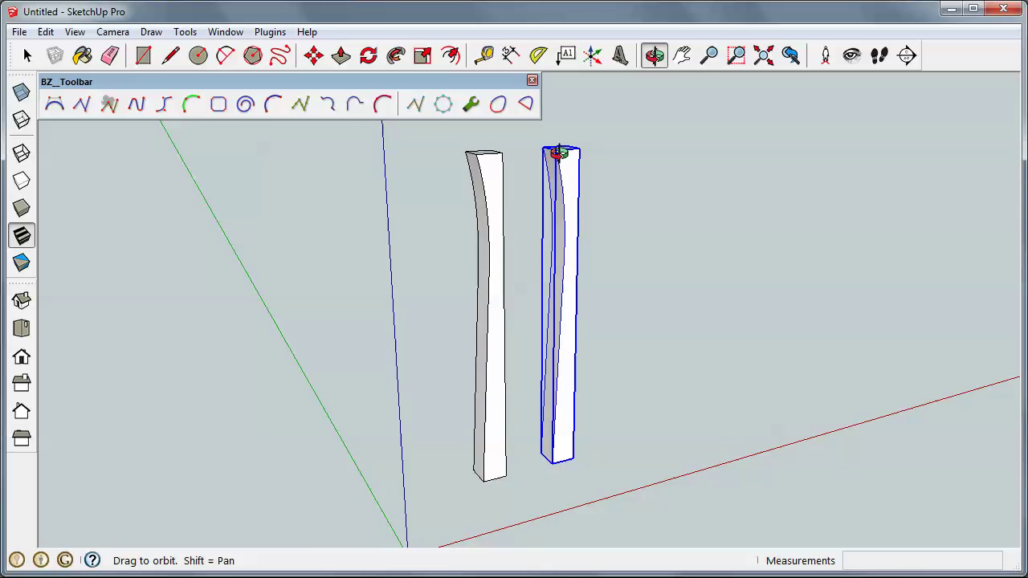
{"action": "scroll", "coordinate": [577, 158], "scroll_direction": "up", "scroll_amount": 3}
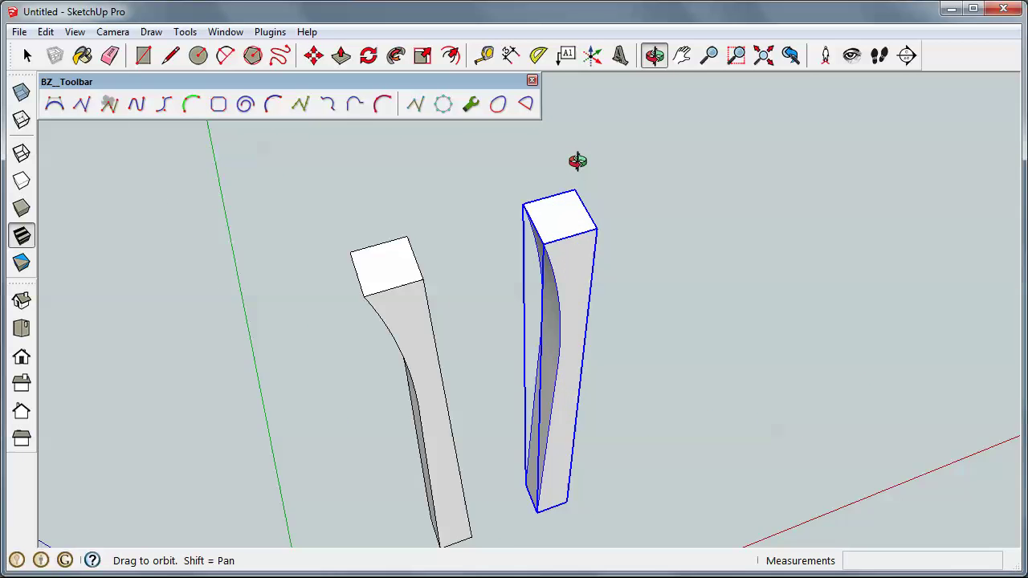
{"action": "scroll", "coordinate": [576, 160], "scroll_direction": "up", "scroll_amount": 2}
{"action": "key", "text": "m"}
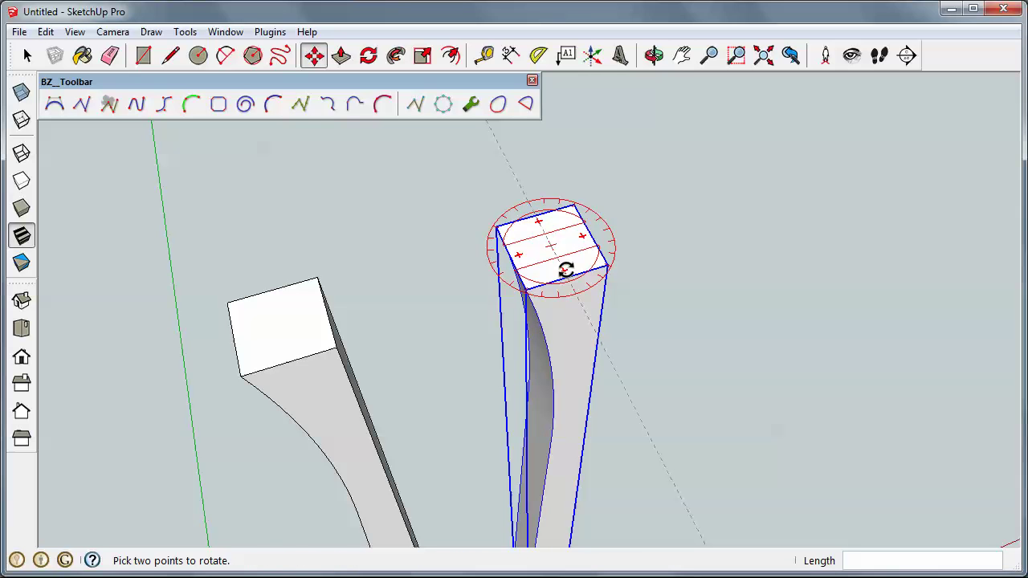
{"action": "left_click_drag", "start_coordinate": [566, 270], "coordinate": [598, 230]}
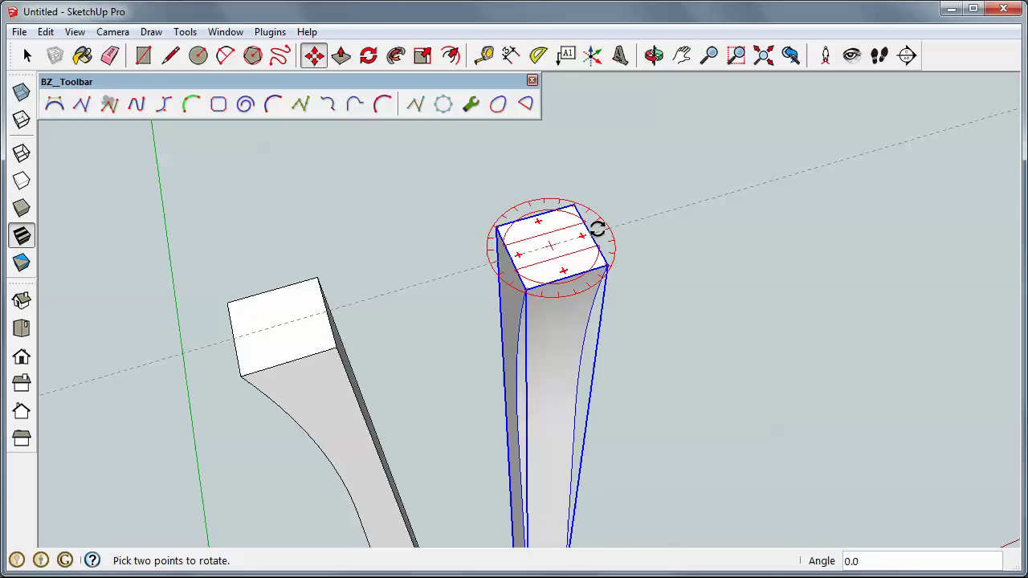
{"action": "left_click", "coordinate": [597, 230]}
{"action": "scroll", "coordinate": [597, 229], "scroll_direction": "down", "scroll_amount": 5}
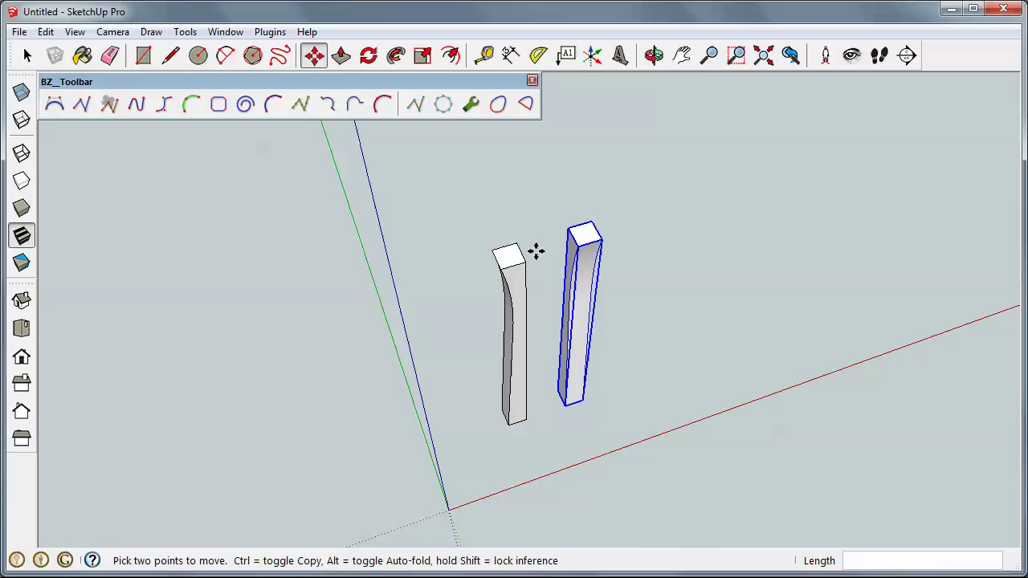
{"action": "scroll", "coordinate": [514, 267], "scroll_direction": "up", "scroll_amount": 1}
{"action": "scroll", "coordinate": [514, 268], "scroll_direction": "up", "scroll_amount": 3}
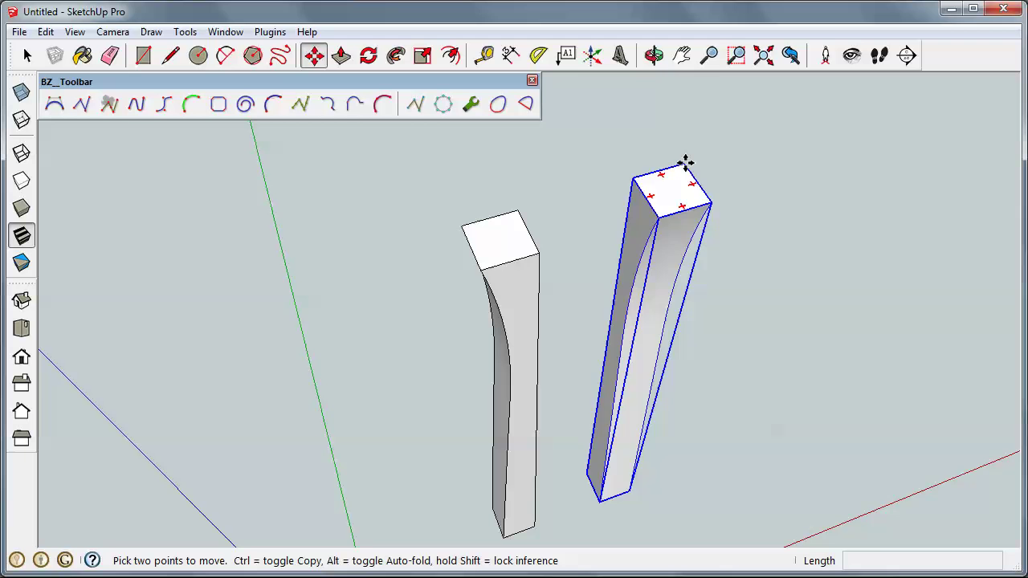
- Snap the rotated post's top corner onto the original's matching corner, then select both posts
{"action": "left_click", "coordinate": [684, 164]}
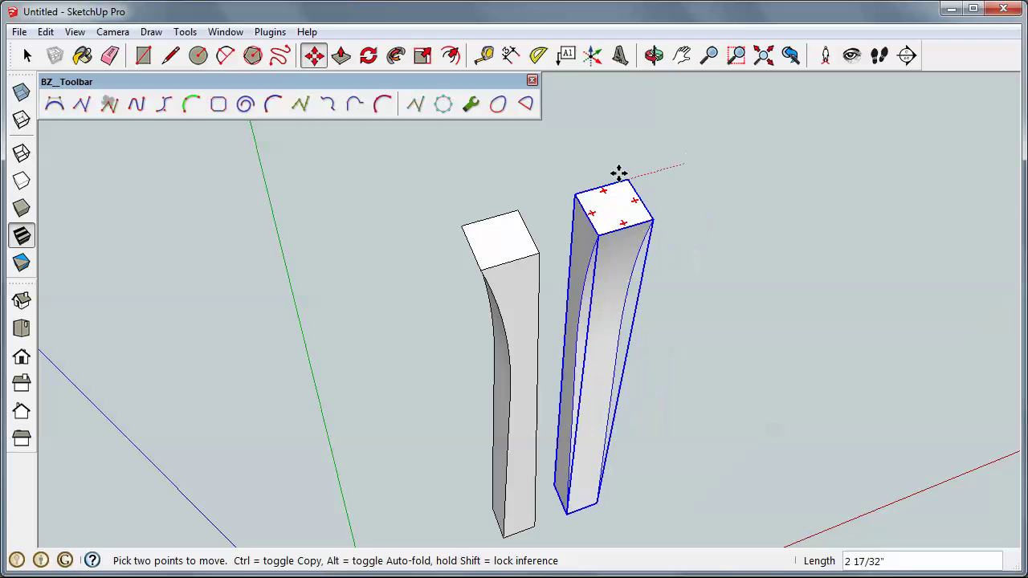
{"action": "left_click", "coordinate": [516, 207]}
{"action": "key", "text": "o"}
{"action": "mouse_move", "coordinate": [567, 305]}
{"action": "left_mouse_down"}
{"action": "mouse_move", "coordinate": [566, 272]}
{"action": "mouse_move", "coordinate": [555, 322]}
{"action": "mouse_move", "coordinate": [546, 257]}
{"action": "mouse_move", "coordinate": [681, 92]}
{"action": "mouse_move", "coordinate": [750, 106]}
{"action": "mouse_move", "coordinate": [611, 178]}
{"action": "left_mouse_up"}
{"action": "scroll", "coordinate": [556, 325], "scroll_direction": "up", "scroll_amount": 3}
{"action": "scroll", "coordinate": [577, 261], "scroll_direction": "down", "scroll_amount": 3}
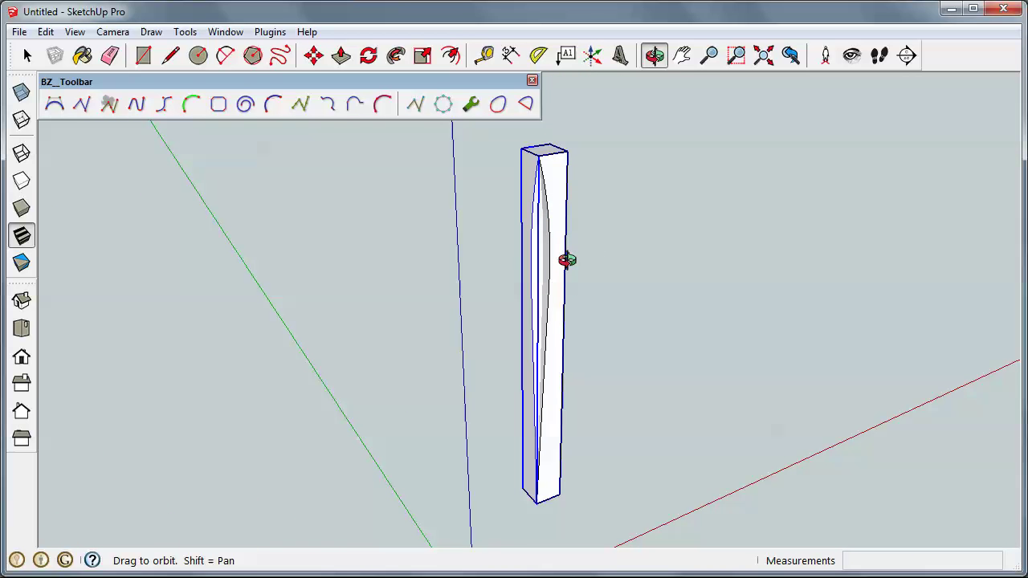
{"action": "mouse_move", "coordinate": [602, 251]}
{"action": "left_mouse_down"}
{"action": "mouse_move", "coordinate": [525, 236]}
{"action": "mouse_move", "coordinate": [617, 248]}
{"action": "left_mouse_up"}
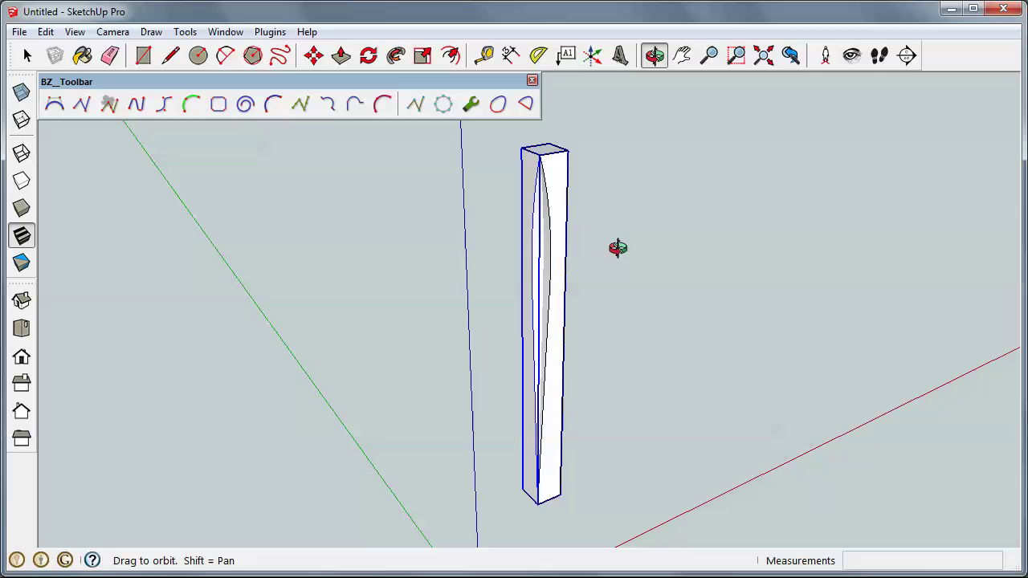
{"action": "key", "text": "space"}
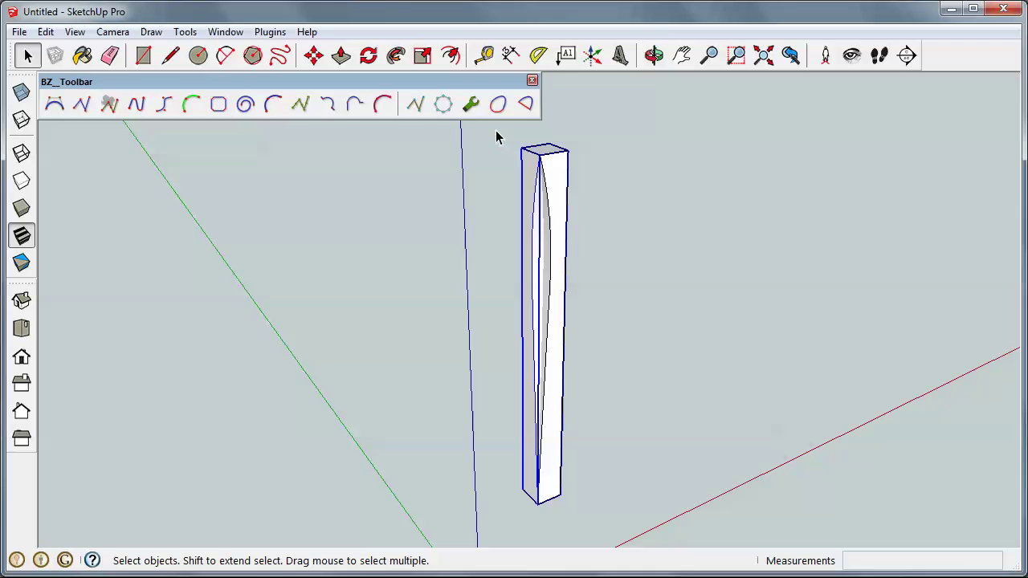
{"action": "mouse_move", "coordinate": [495, 128]}
{"action": "left_mouse_down"}
{"action": "mouse_move", "coordinate": [595, 216]}
{"action": "mouse_move", "coordinate": [609, 530]}
{"action": "left_mouse_up"}
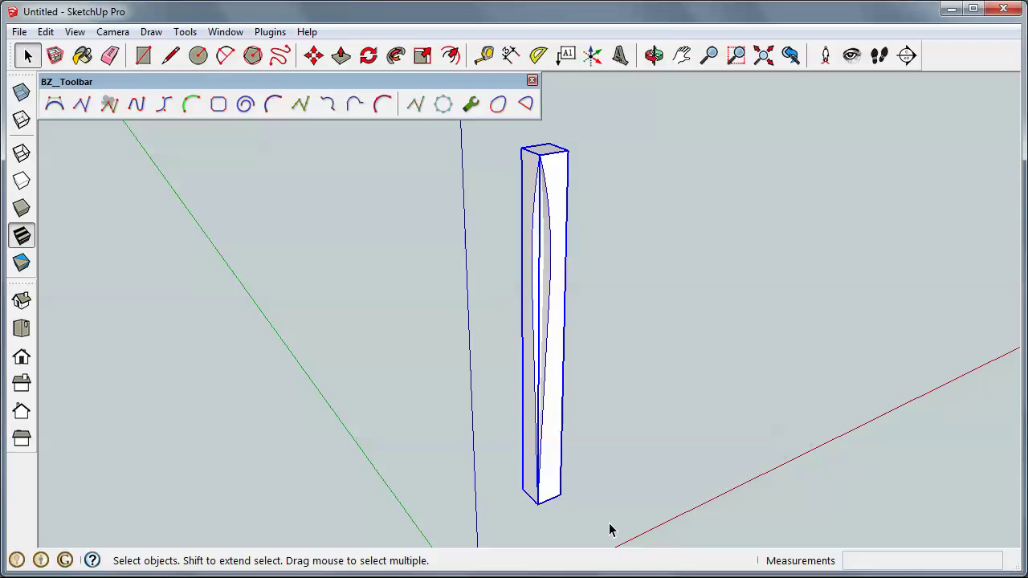
- Explode both posts into loose geometry and intersect their faces with the selection
{"action": "right_click", "coordinate": [549, 194]}
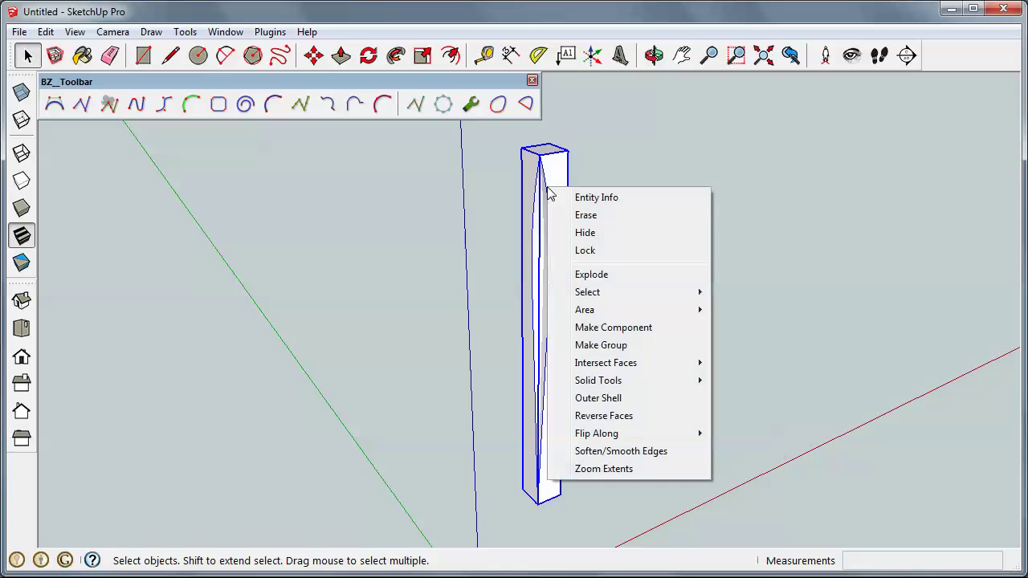
{"action": "left_click", "coordinate": [583, 274]}
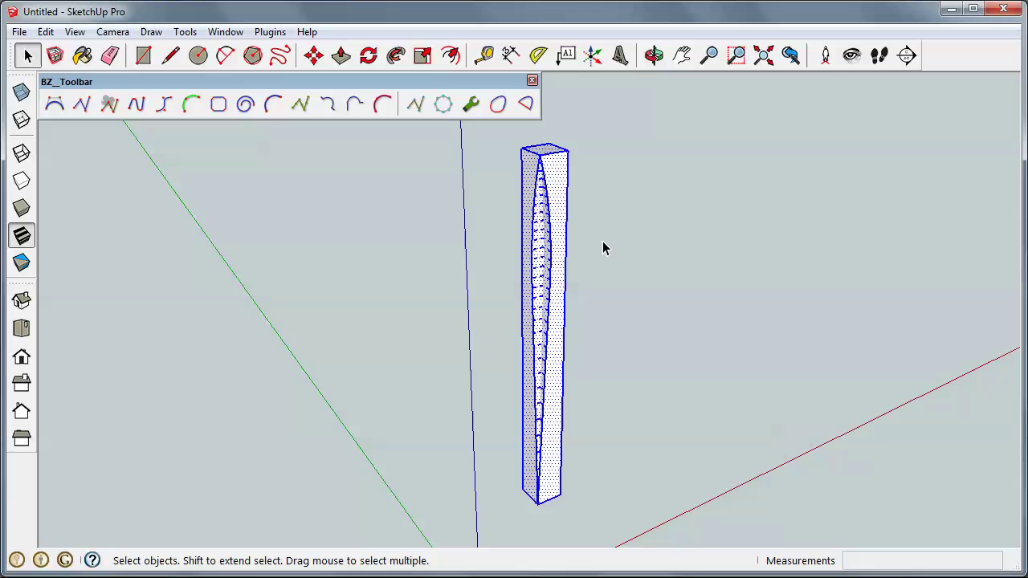
{"action": "right_click", "coordinate": [550, 179]}
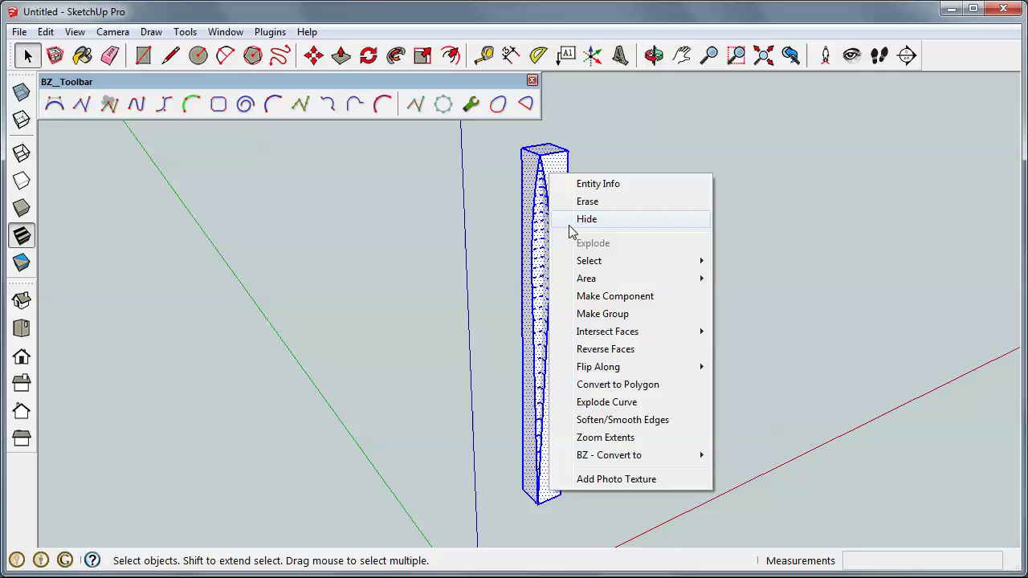
{"action": "mouse_move", "coordinate": [608, 332]}
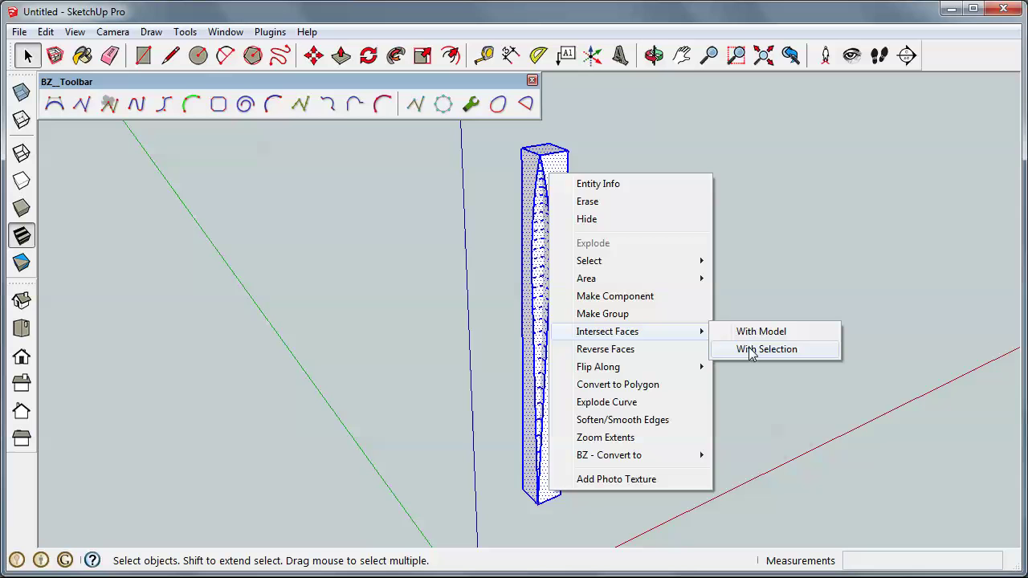
{"action": "left_click", "coordinate": [751, 350]}
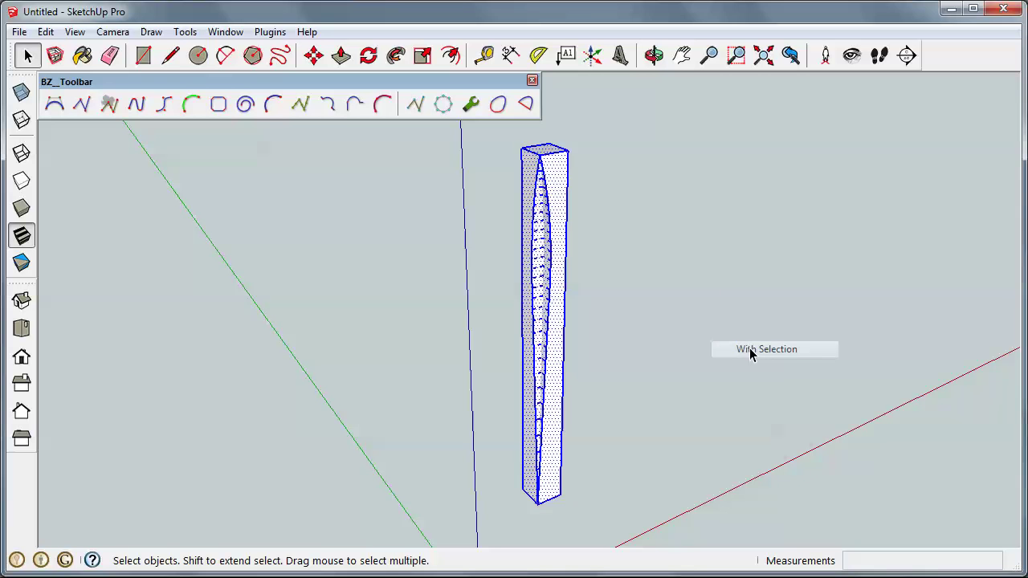
- Remove the waste face on the left side and erase the stray edge beside the curve
{"action": "scroll", "coordinate": [541, 233], "scroll_direction": "up", "scroll_amount": 3}
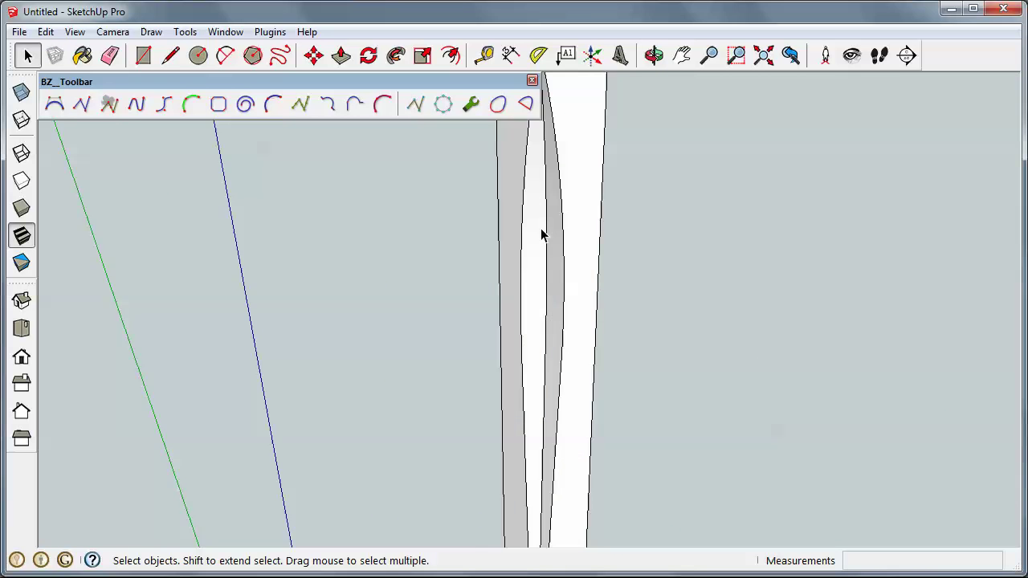
{"action": "scroll", "coordinate": [542, 230], "scroll_direction": "up", "scroll_amount": 1}
{"action": "middle_click_drag", "start_coordinate": [689, 300], "coordinate": [528, 291]}
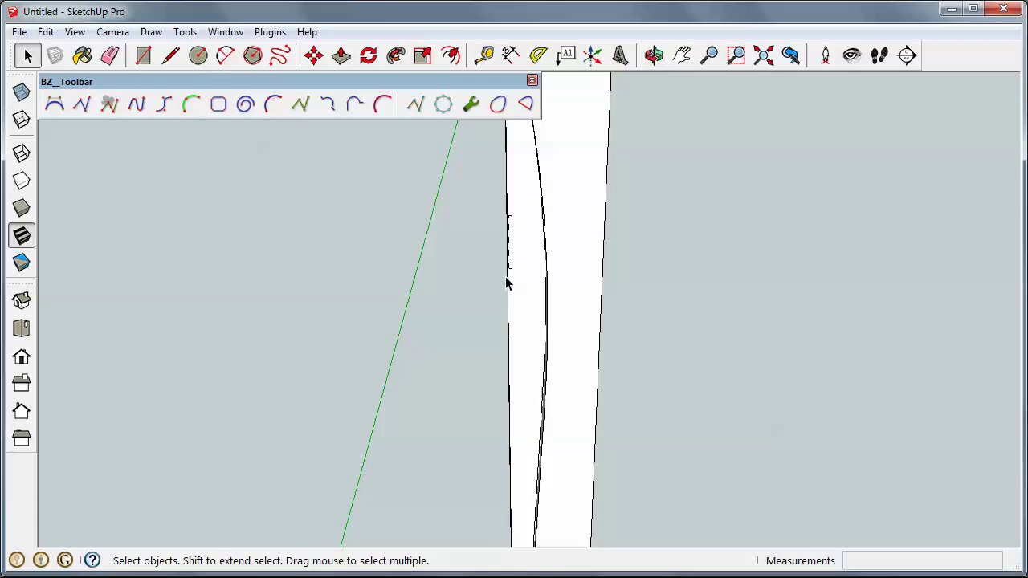
{"action": "left_click_drag", "start_coordinate": [492, 297], "coordinate": [492, 297]}
{"action": "left_click", "coordinate": [492, 304]}
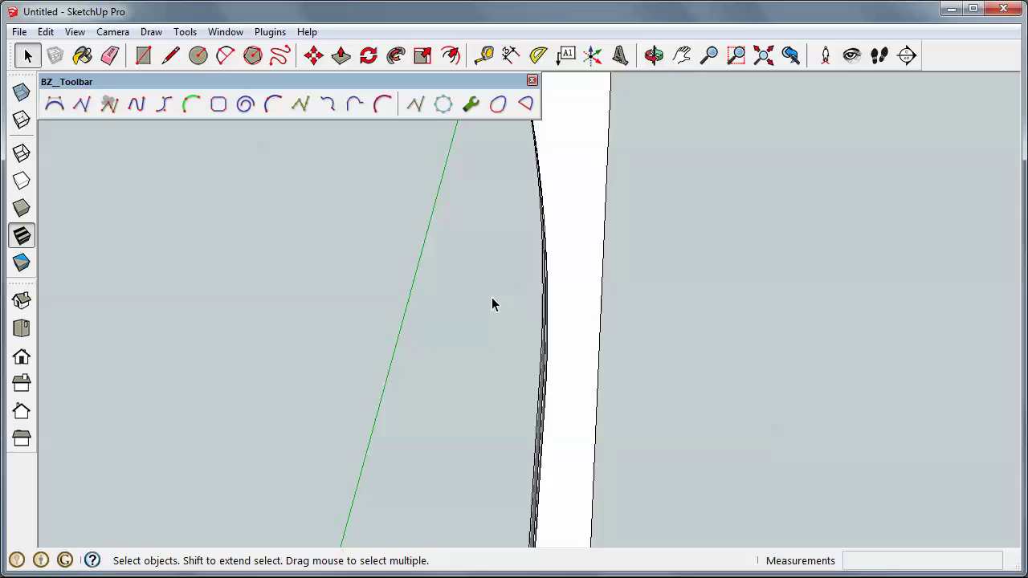
{"action": "middle_click_drag", "start_coordinate": [492, 303], "coordinate": [934, 298]}
{"action": "key", "text": "e"}
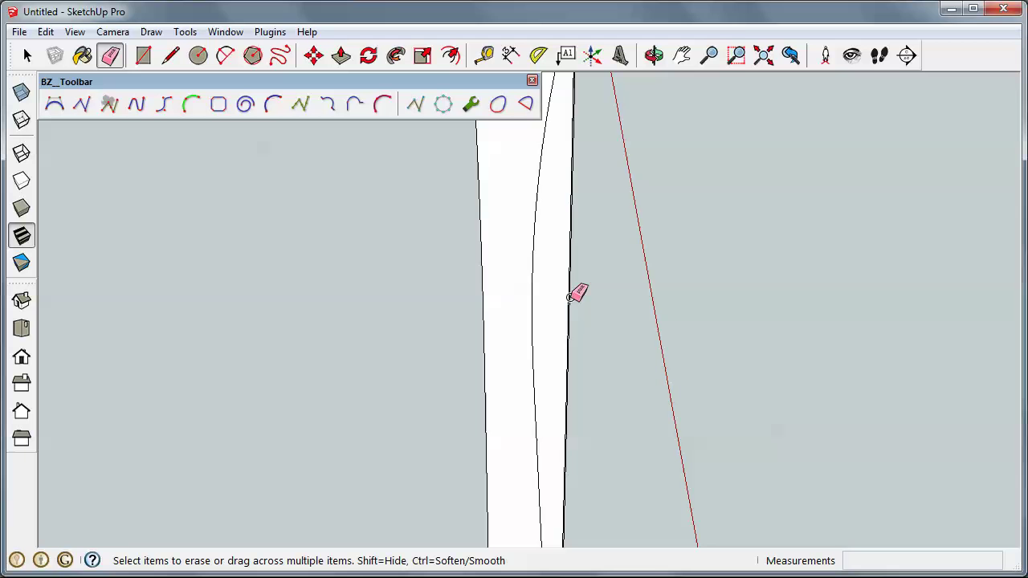
{"action": "left_click_drag", "start_coordinate": [576, 294], "coordinate": [577, 294]}
{"action": "scroll", "coordinate": [583, 292], "scroll_direction": "down", "scroll_amount": 3}
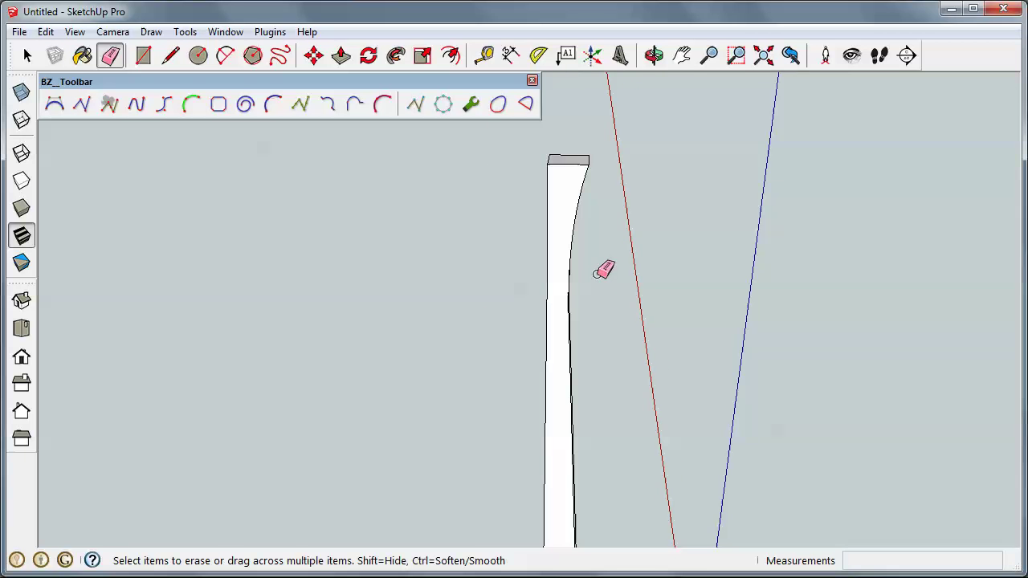
{"action": "mouse_move", "coordinate": [667, 232]}
{"action": "middle_mouse_down"}
{"action": "mouse_move", "coordinate": [649, 333]}
{"action": "mouse_move", "coordinate": [525, 339]}
{"action": "mouse_move", "coordinate": [404, 328]}
{"action": "mouse_move", "coordinate": [468, 179]}
{"action": "mouse_move", "coordinate": [526, 236]}
{"action": "mouse_move", "coordinate": [616, 477]}
{"action": "mouse_move", "coordinate": [410, 450]}
{"action": "mouse_move", "coordinate": [356, 426]}
{"action": "mouse_move", "coordinate": [608, 429]}
{"action": "mouse_move", "coordinate": [481, 415]}
{"action": "mouse_move", "coordinate": [571, 425]}
{"action": "mouse_move", "coordinate": [650, 489]}
{"action": "mouse_move", "coordinate": [587, 320]}
{"action": "mouse_move", "coordinate": [675, 330]}
{"action": "middle_mouse_up"}
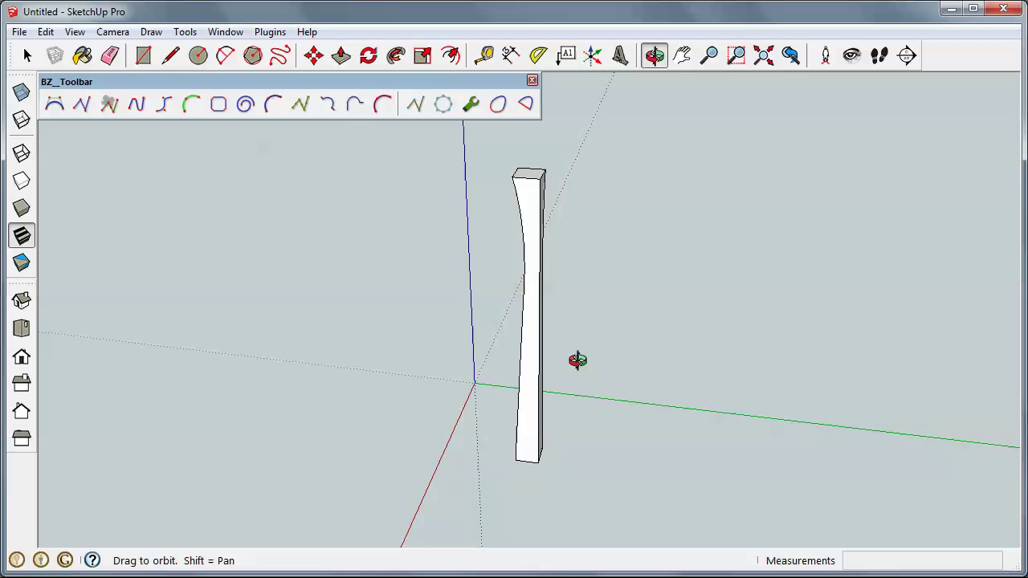
- Select the whole leg and make it a component named 'Le'
{"action": "mouse_move", "coordinate": [574, 361]}
{"action": "left_mouse_down"}
{"action": "mouse_move", "coordinate": [608, 342]}
{"action": "mouse_move", "coordinate": [578, 312]}
{"action": "mouse_move", "coordinate": [755, 355]}
{"action": "mouse_move", "coordinate": [819, 349]}
{"action": "left_mouse_up"}
{"action": "left_click_drag", "start_coordinate": [585, 319], "coordinate": [672, 310]}
{"action": "key", "text": "space"}
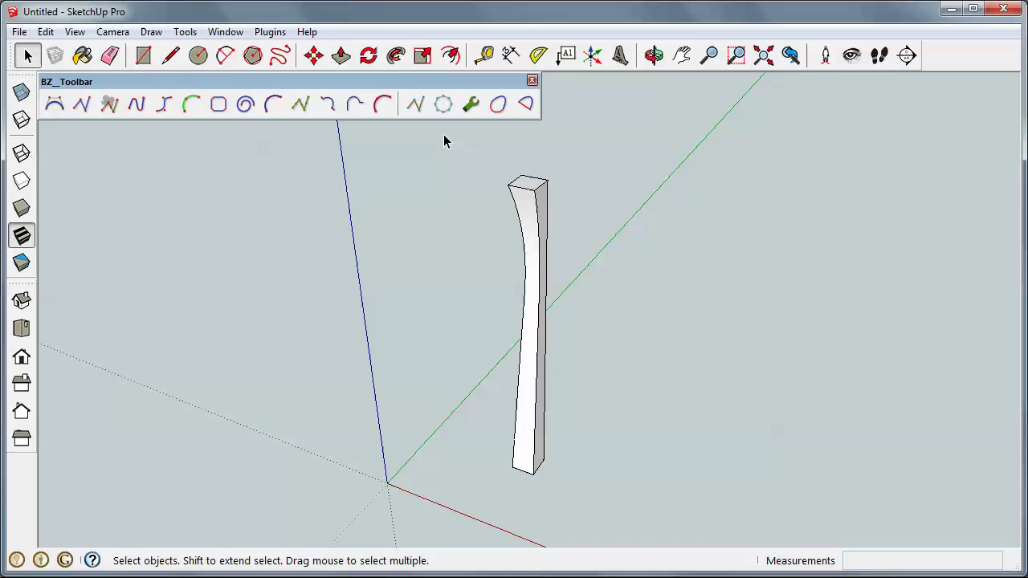
{"action": "left_click_drag", "start_coordinate": [483, 163], "coordinate": [587, 490]}
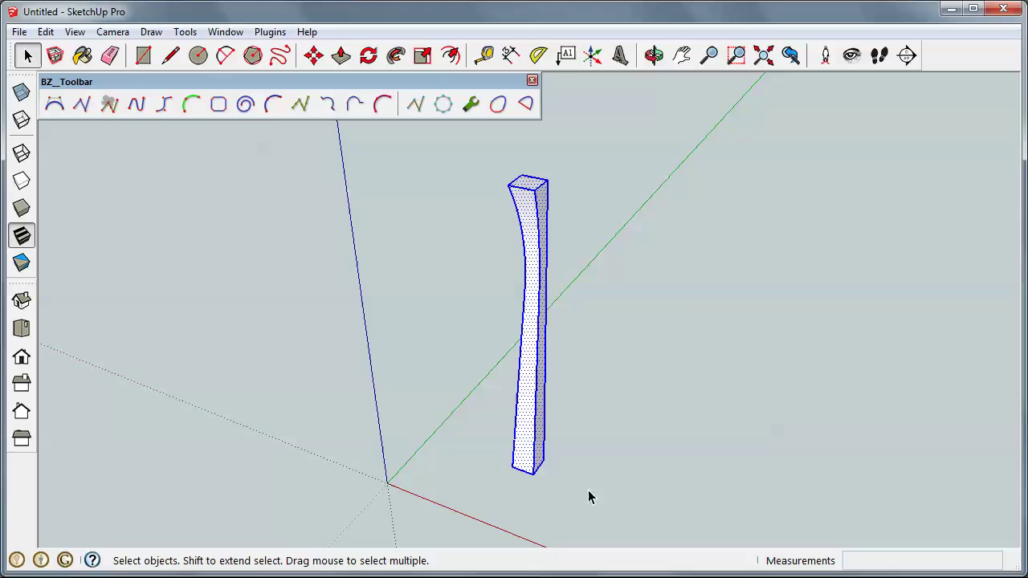
{"action": "key", "text": "g"}
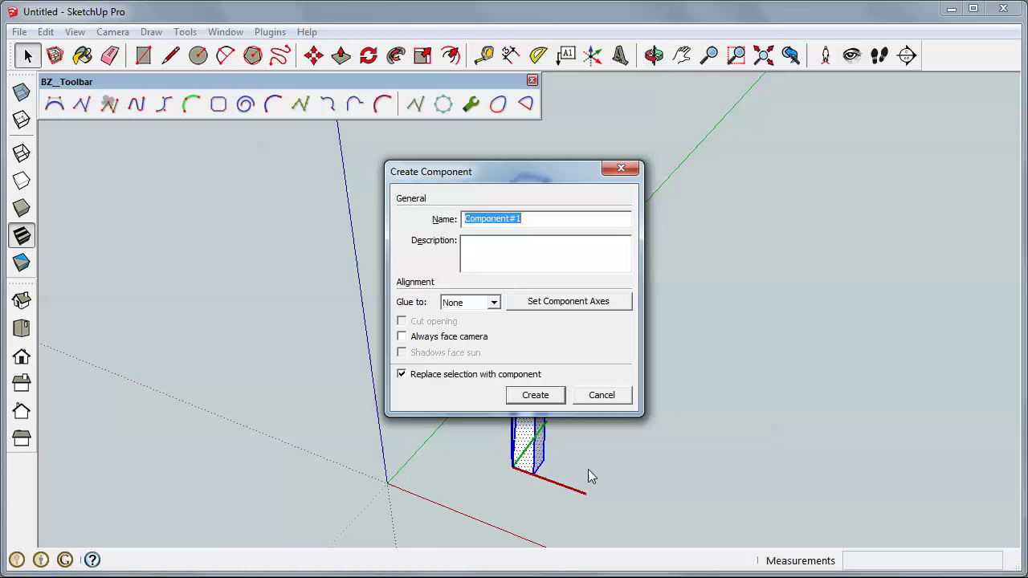
{"action": "type", "text": "Leg"}
{"action": "key", "text": "Return"}
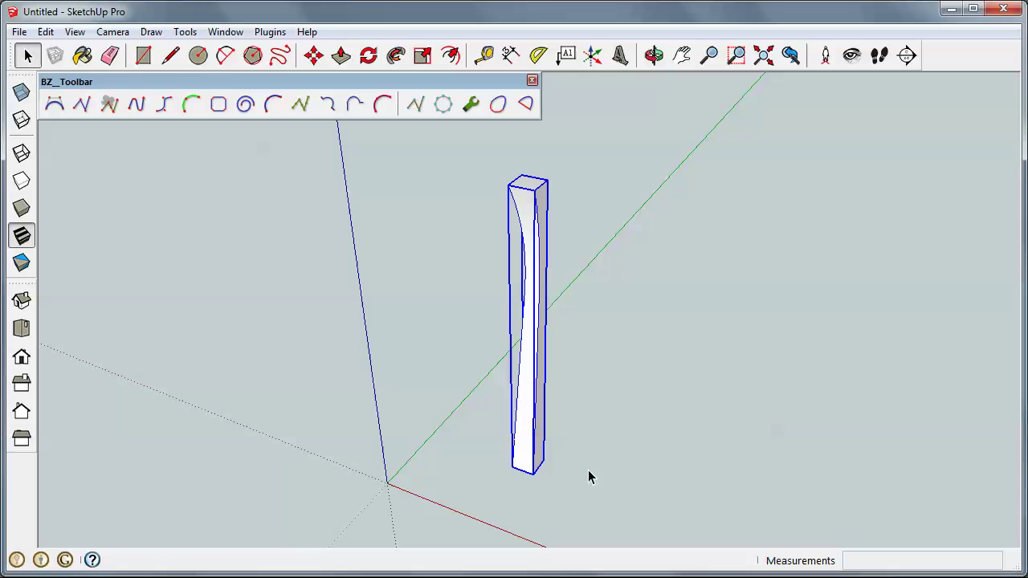
{"action": "left_click", "coordinate": [608, 312]}
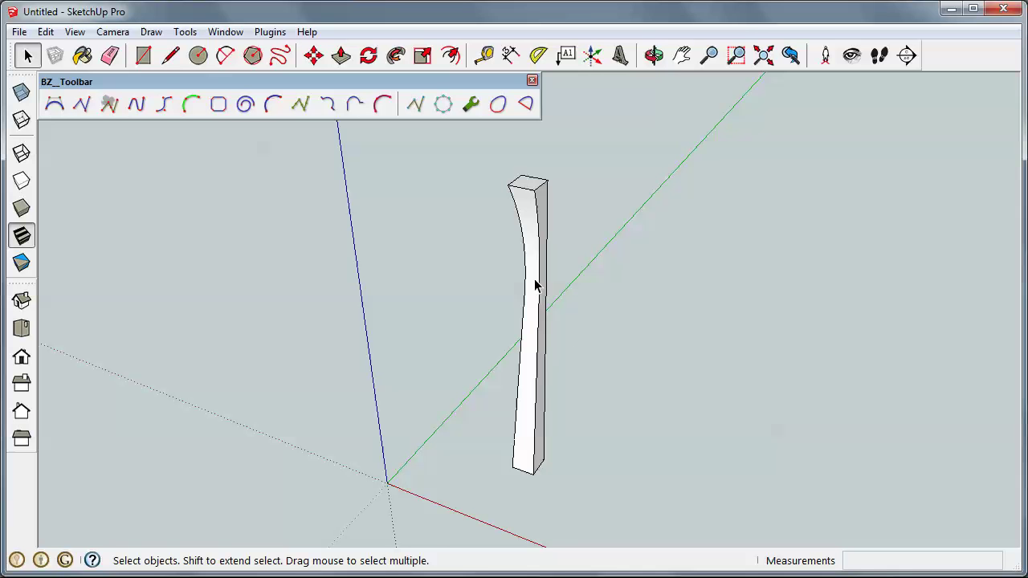
{"action": "mouse_move", "coordinate": [546, 321]}
{"action": "middle_mouse_down"}
{"action": "mouse_move", "coordinate": [557, 305]}
{"action": "mouse_move", "coordinate": [626, 287]}
{"action": "mouse_move", "coordinate": [459, 286]}
{"action": "middle_mouse_up"}
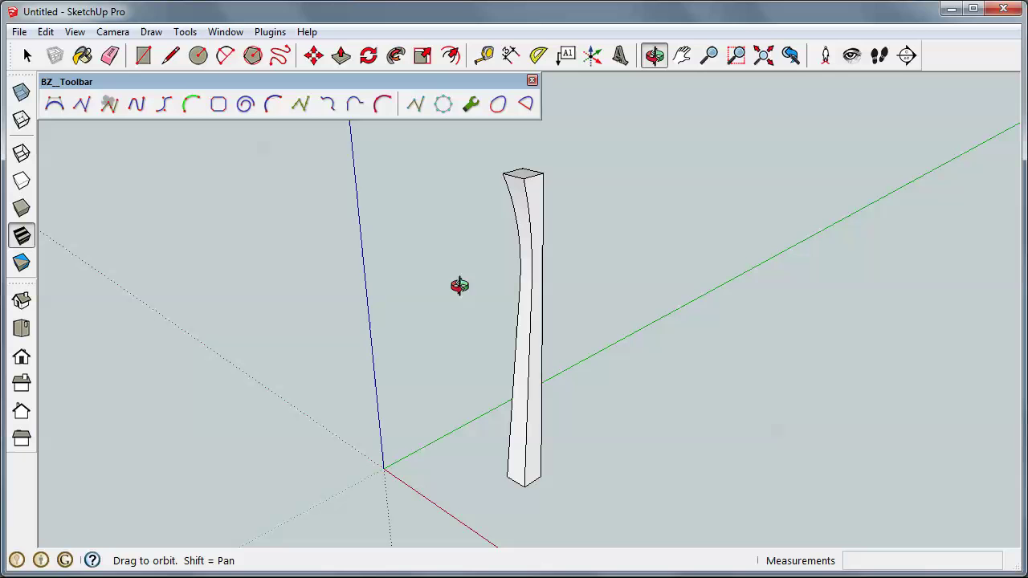